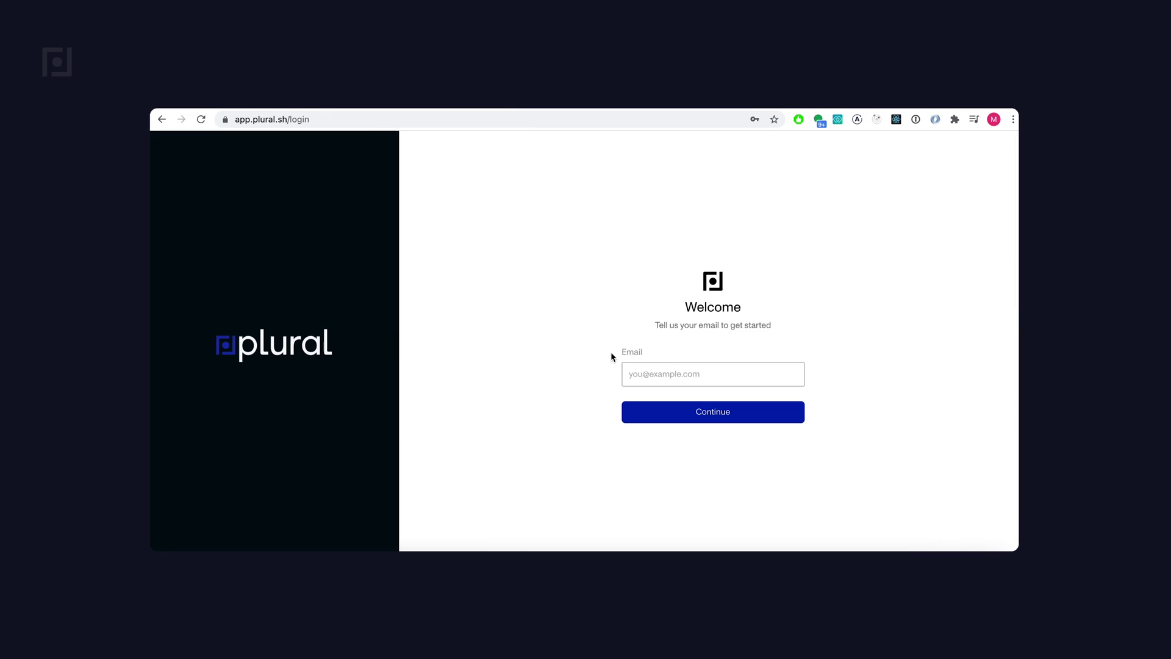
# - Sign in to Plural with the demo account's email and browse the Public Repositories list
pyautogui.click(652, 377)
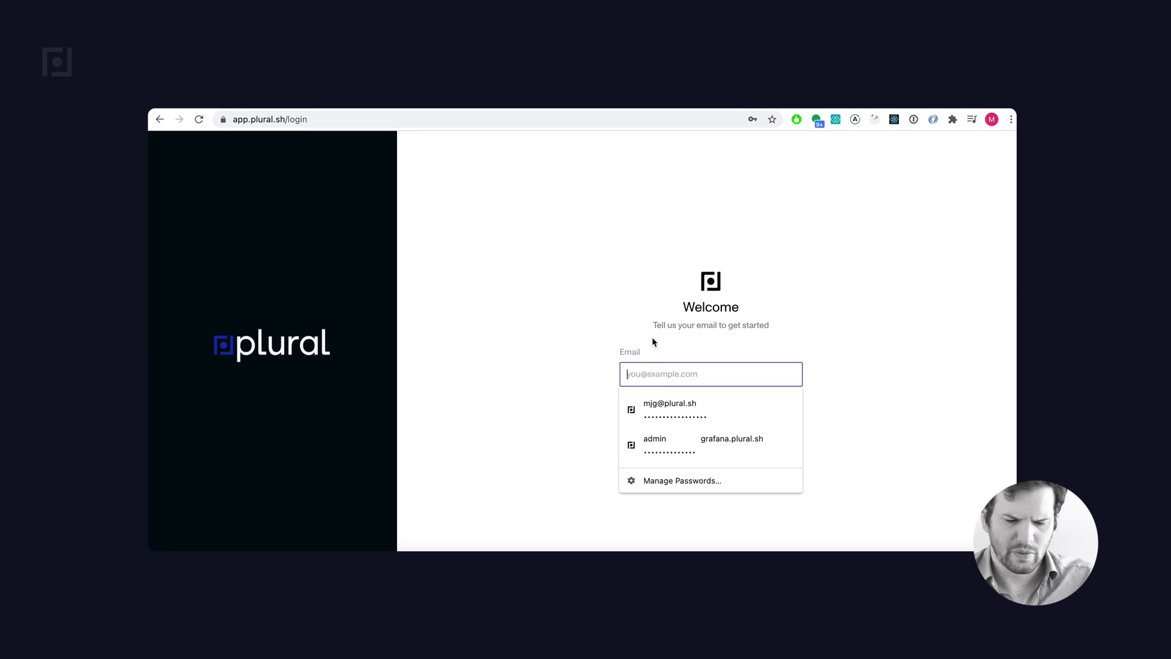
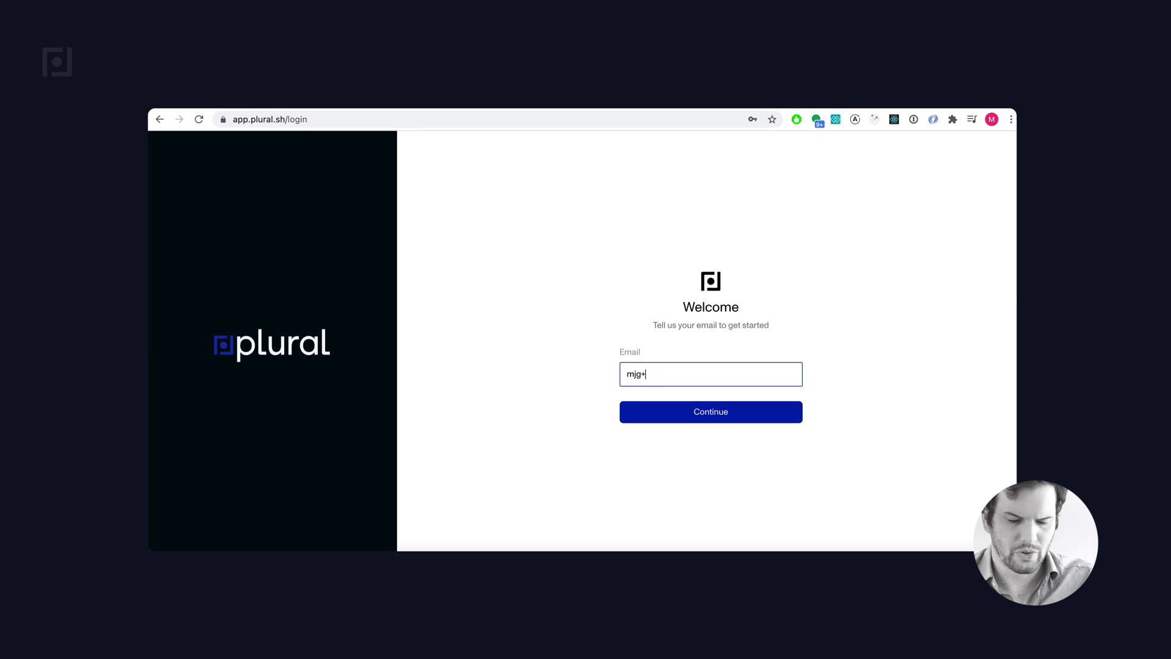
pyautogui.press('Return')
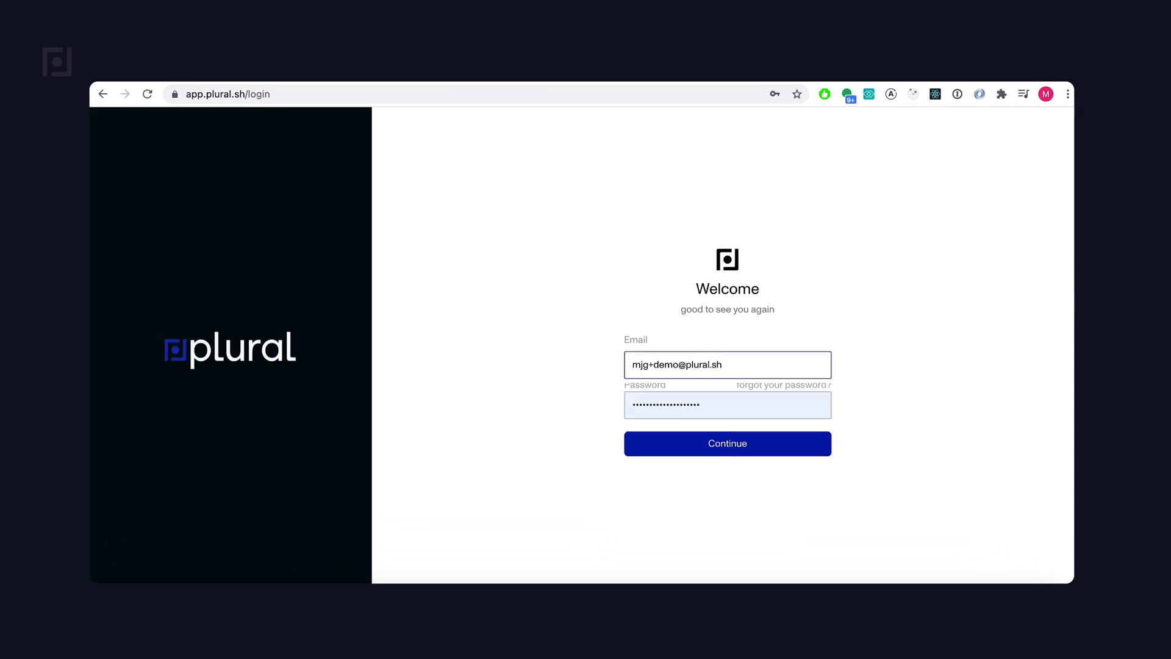
pyautogui.press('Return')
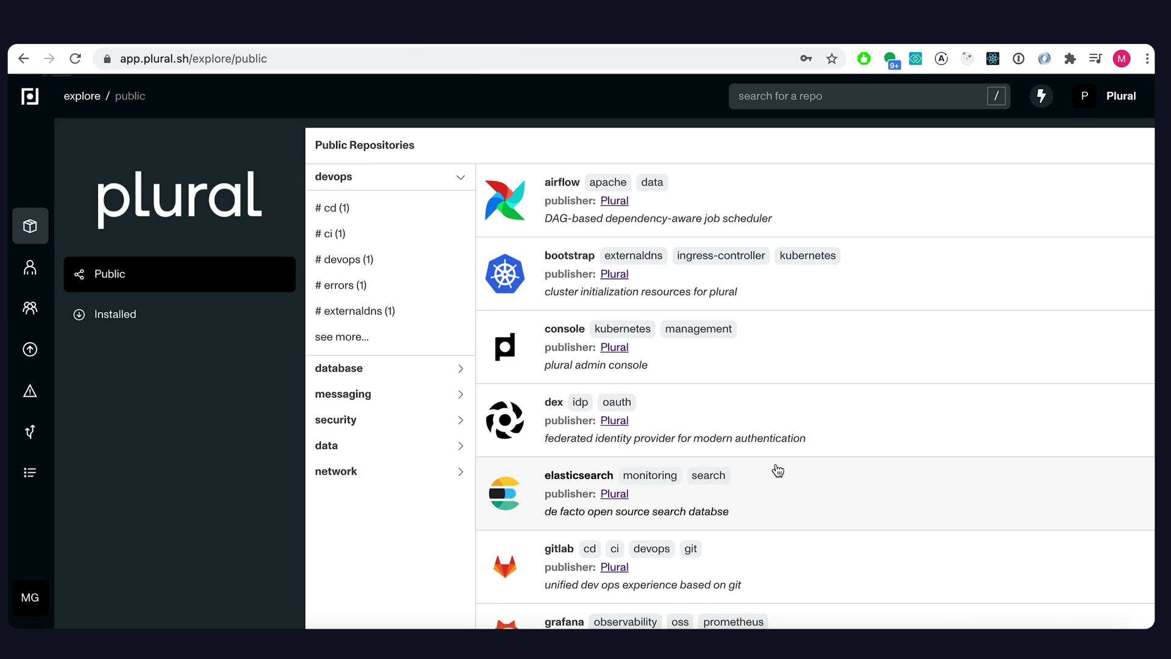
pyautogui.scroll(-10, 776, 468)
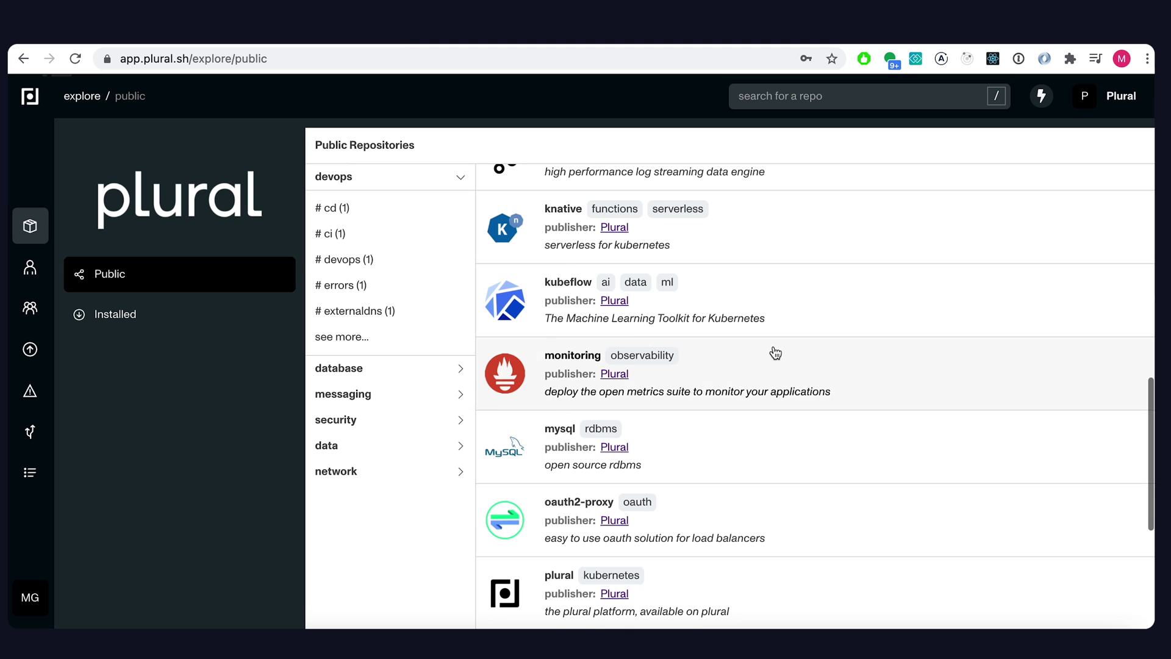
pyautogui.scroll(-3, 775, 351)
pyautogui.scroll(15, 776, 352)
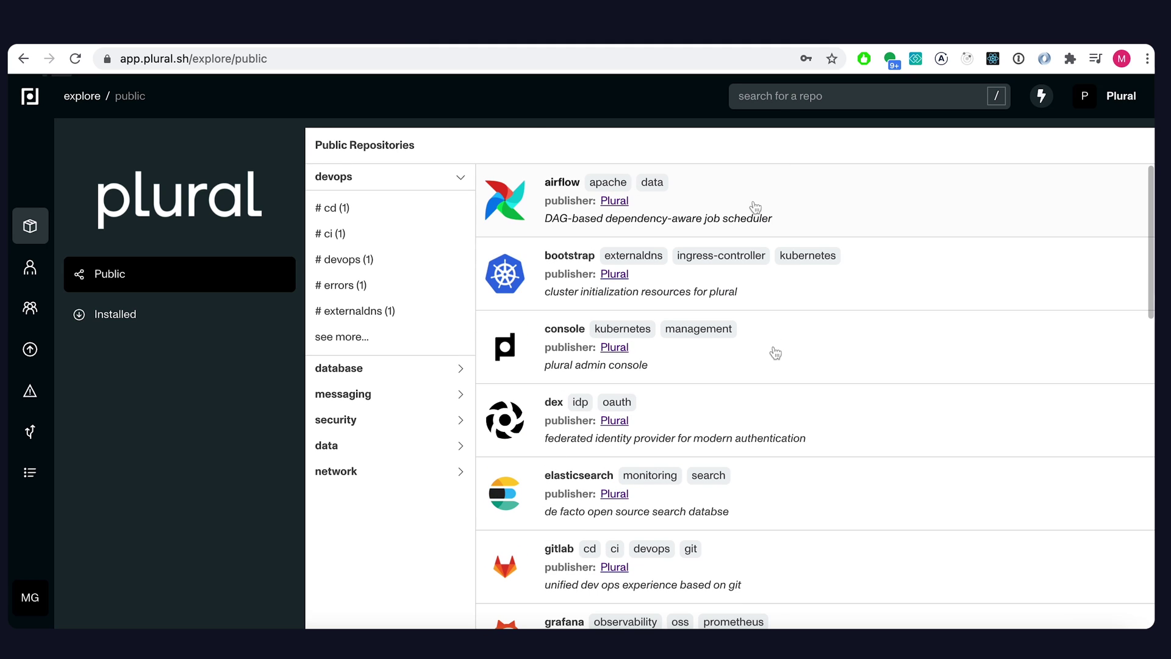
# - Install the airflow repository and copy the 'plural bundle install airflow aws-airflow' command
pyautogui.click(728, 218)
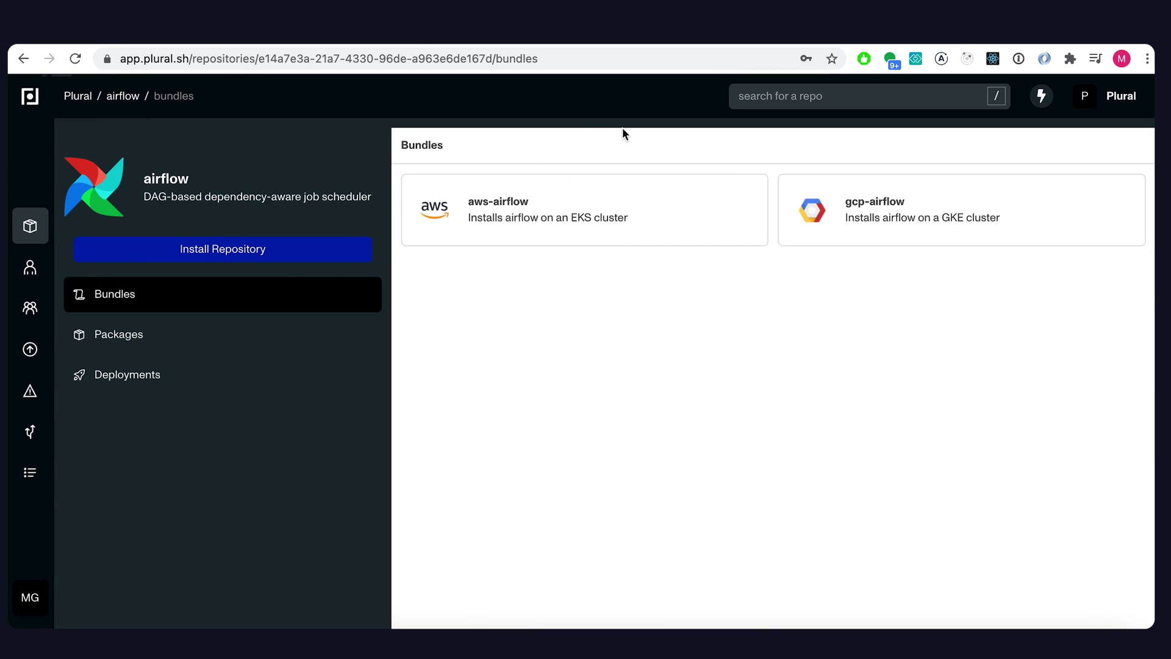
pyautogui.click(572, 222)
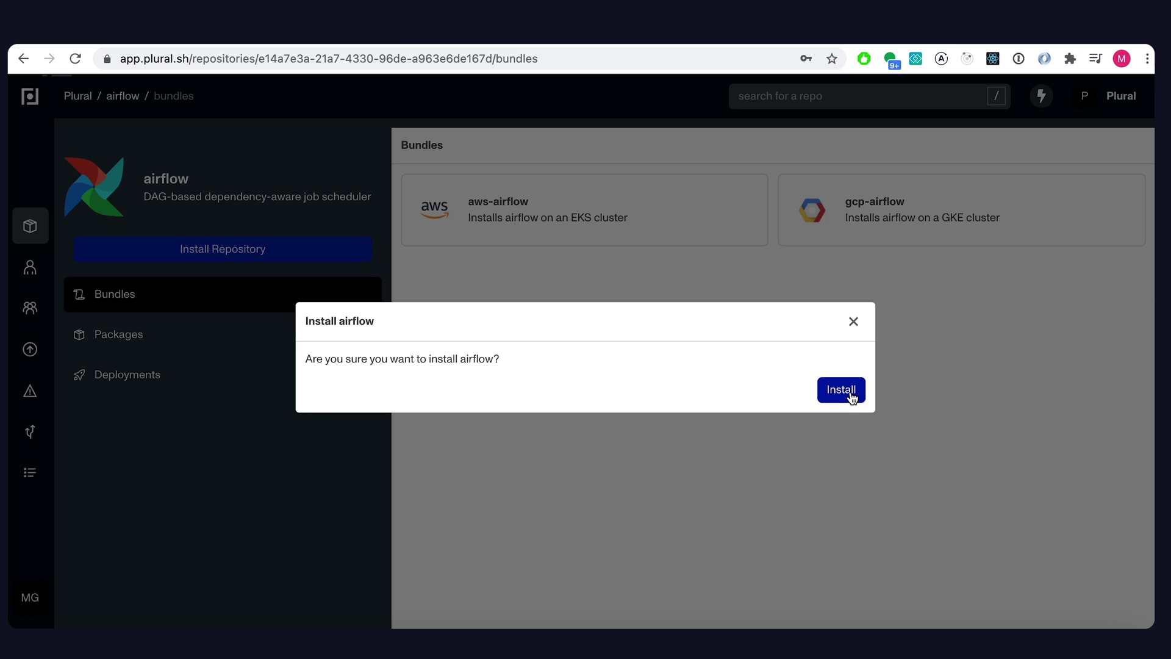
pyautogui.click(852, 396)
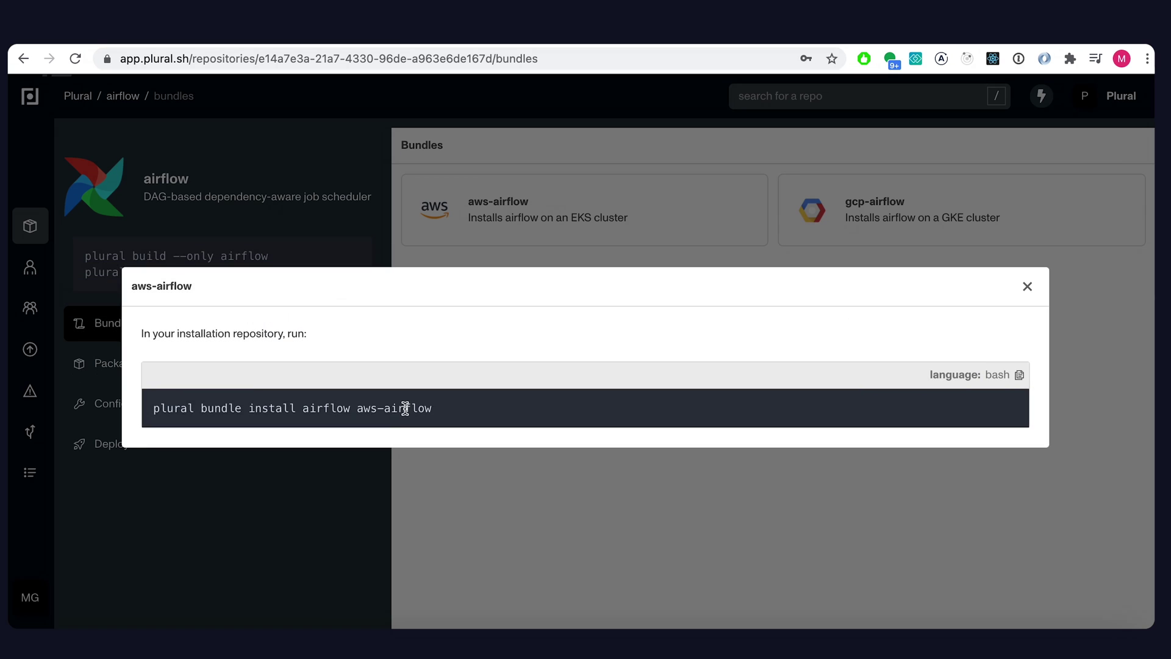
pyautogui.click(1019, 377)
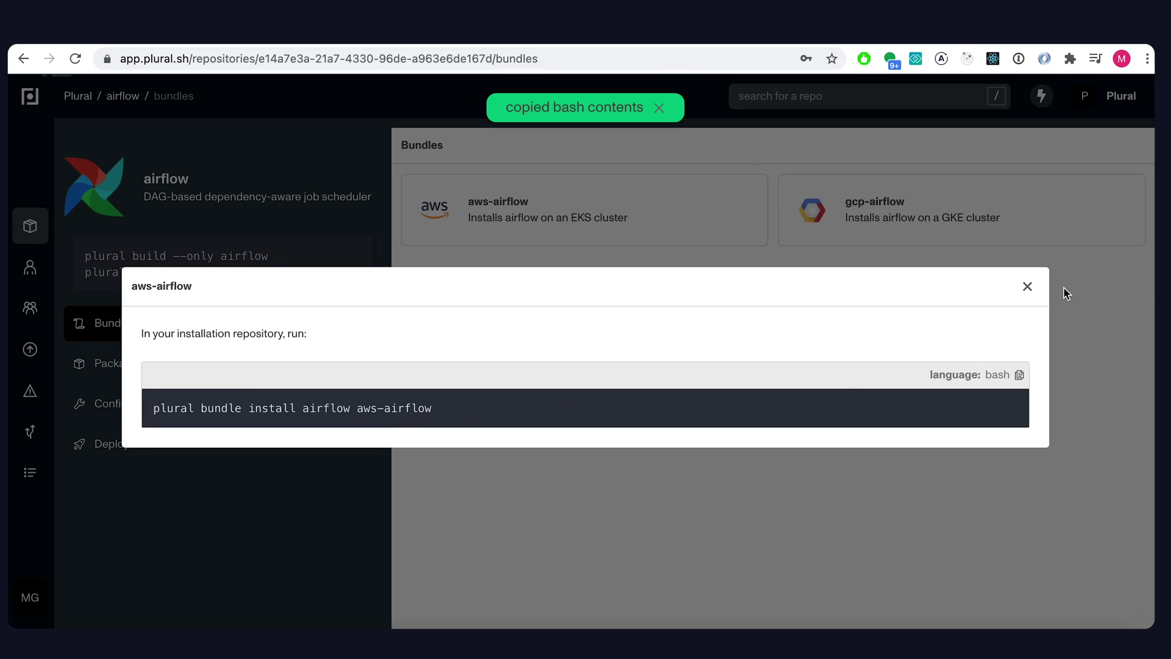
pyautogui.click(1027, 284)
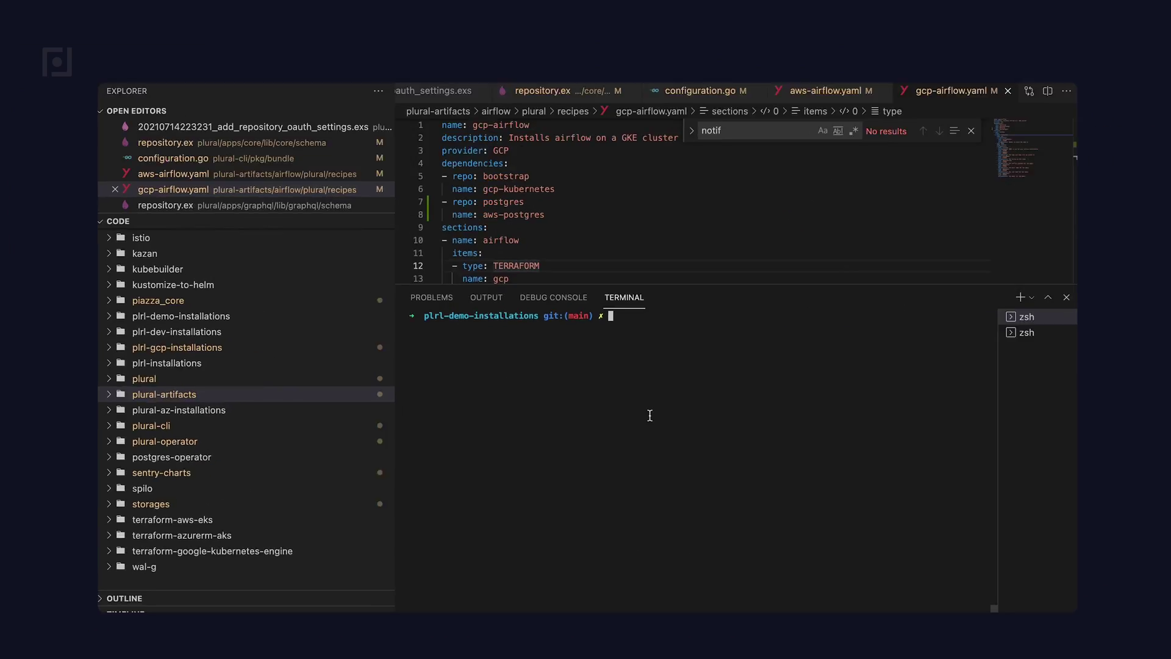
# - Run the aws-airflow bundle install, answering plural-demo, plural-demo-airflow, the airflow hostname and airflow-dags git details
pyautogui.press('super+v')
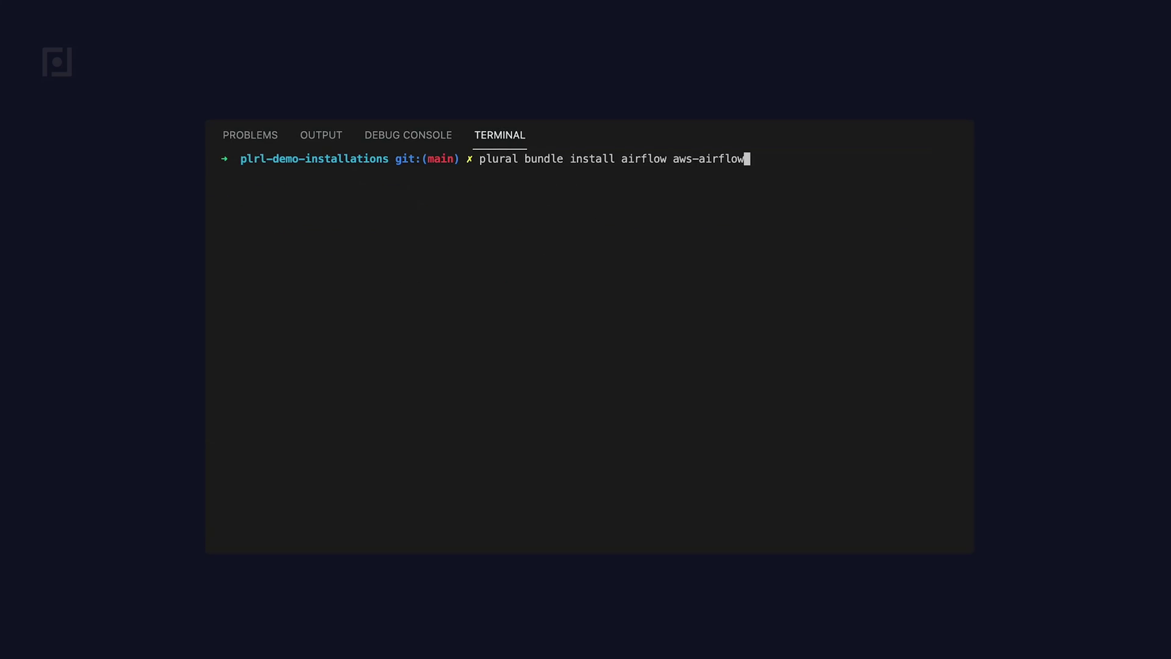
pyautogui.press('Return')
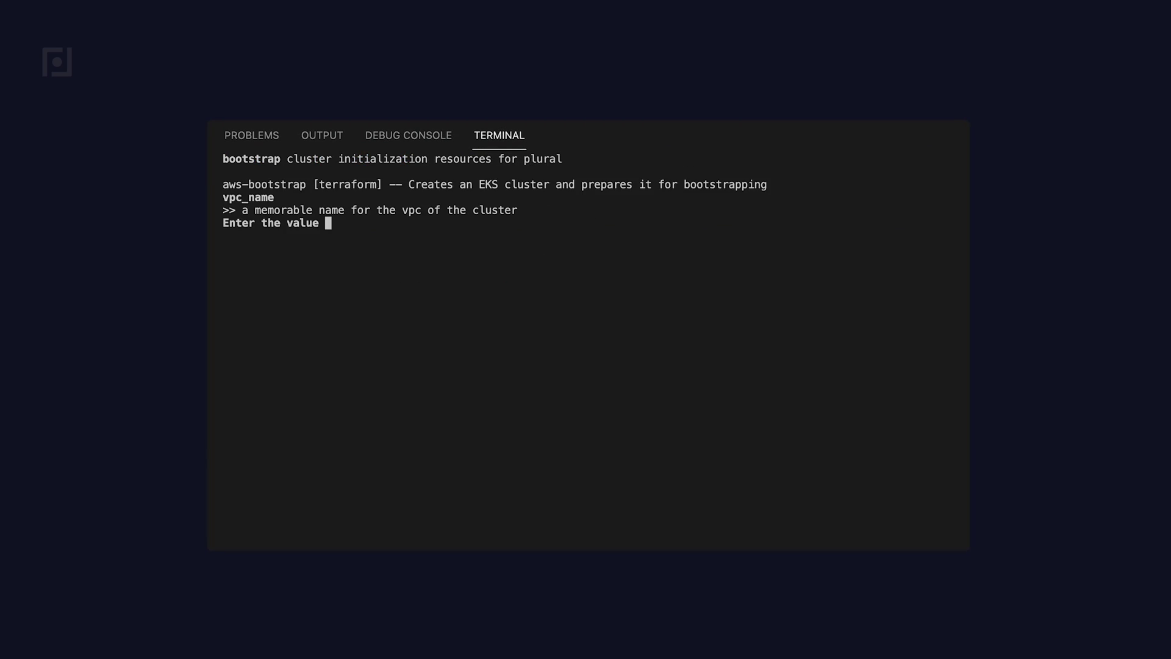
pyautogui.write('plural-demo')
pyautogui.press('Return')
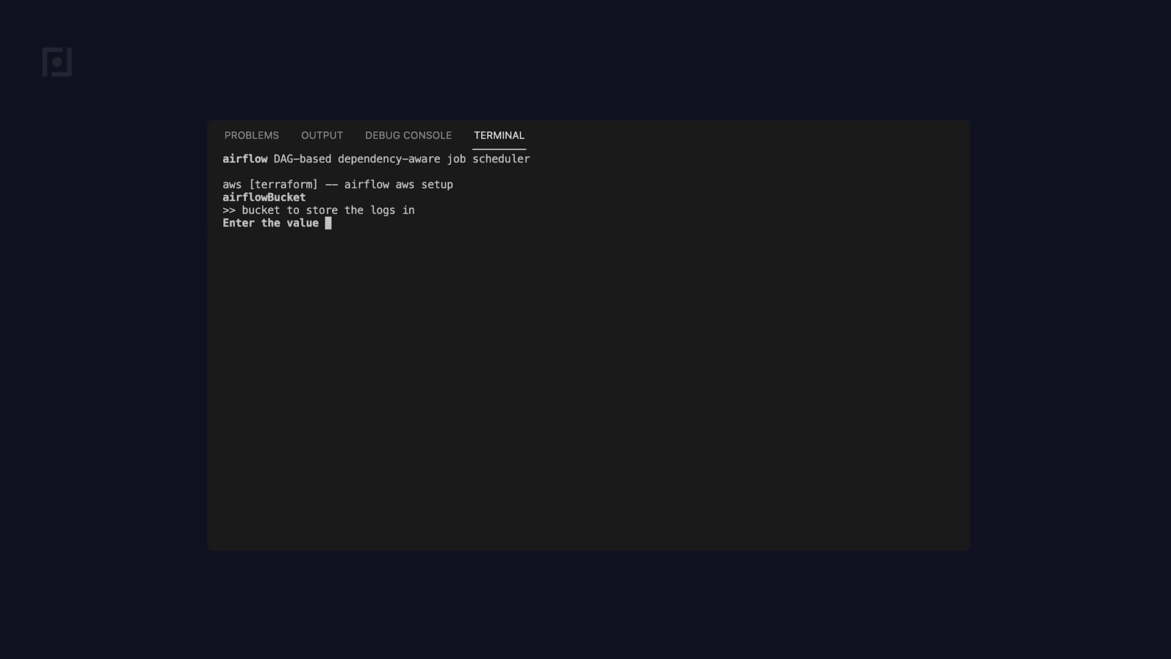
pyautogui.write('plural-demo-airflow')
pyautogui.press('Return')
pyautogui.write('airflow.pl')
pyautogui.press('BackSpace')
pyautogui.press('BackSpace')
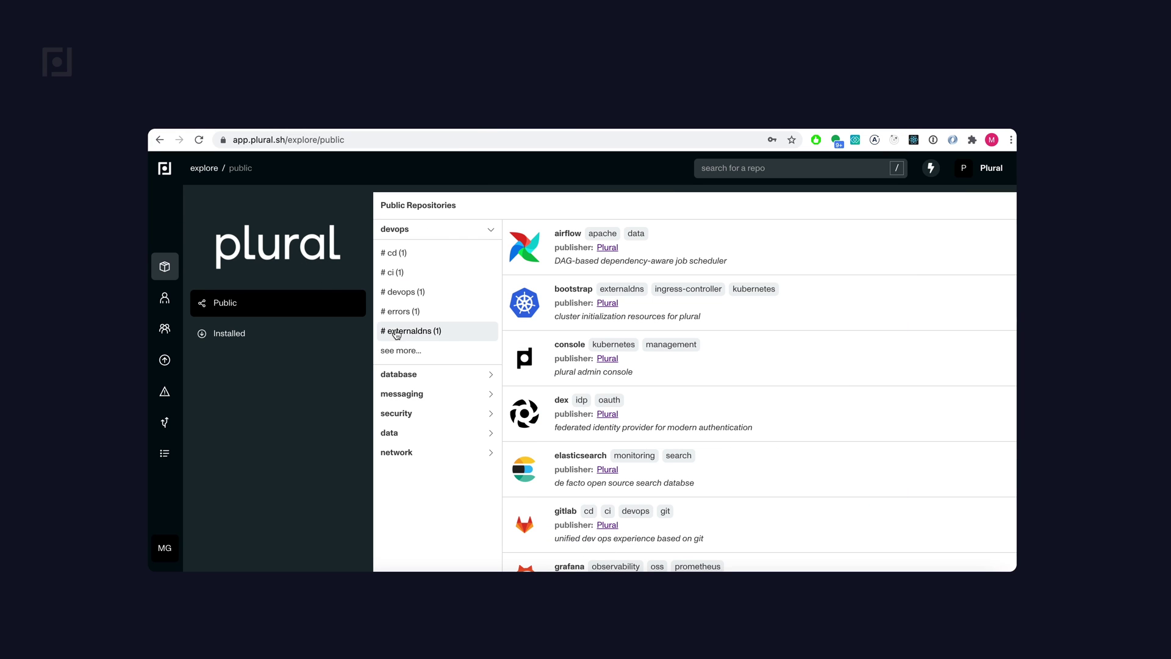
# - Install the console repository in Plural and copy its console-aws install command
pyautogui.click(678, 366)
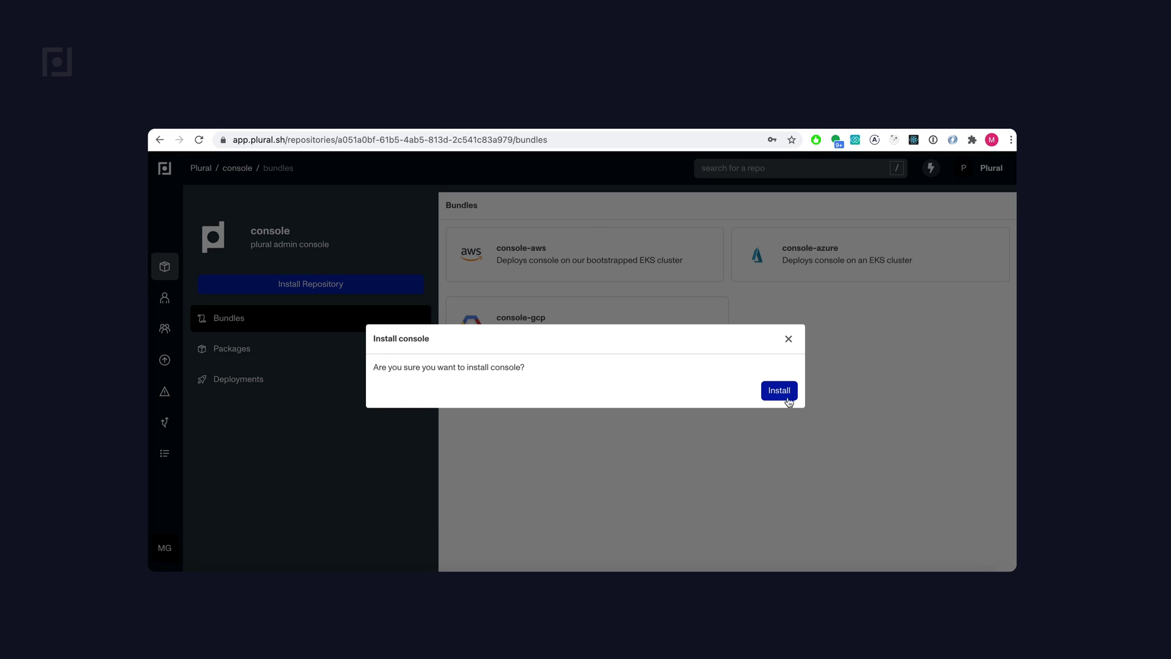
pyautogui.click(778, 394)
pyautogui.click(914, 378)
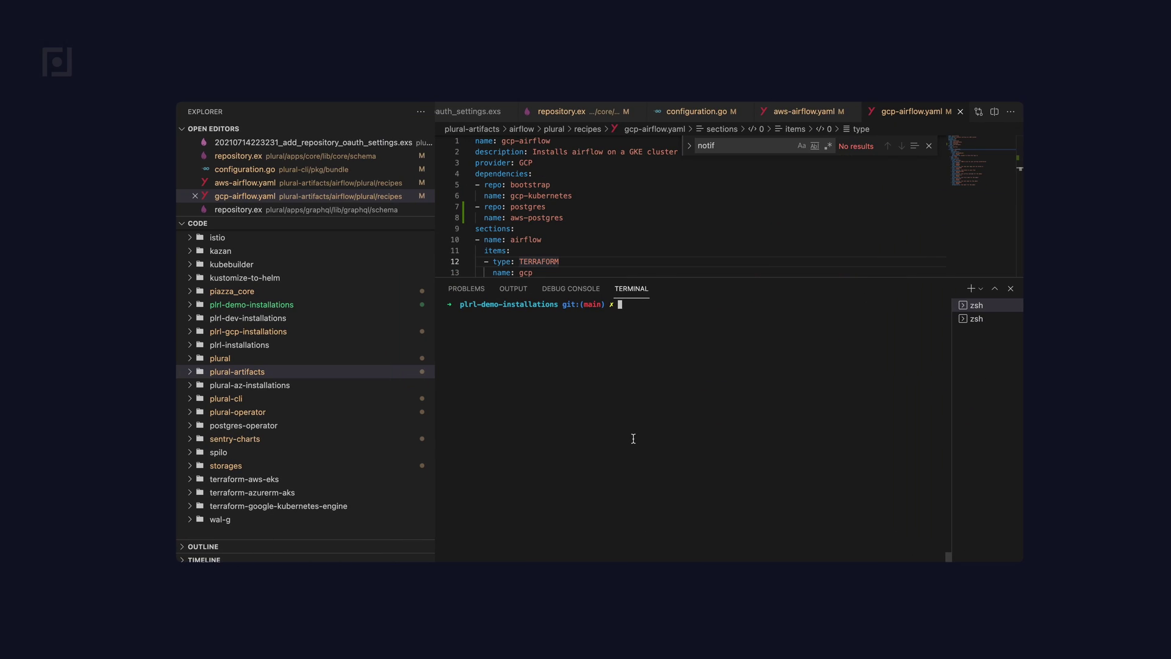
# - Run the console-aws bundle install with domain console.demo.plural.sh, filling in git user, email and admin details
pyautogui.press('super+v')
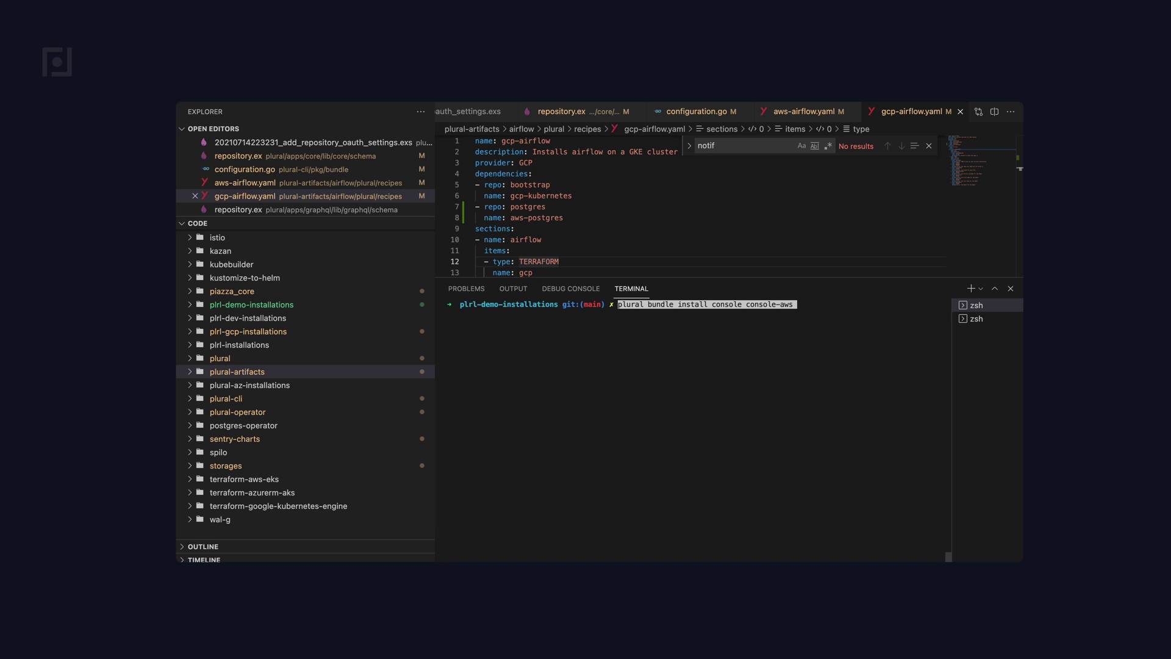
pyautogui.press('Return')
pyautogui.write('console')
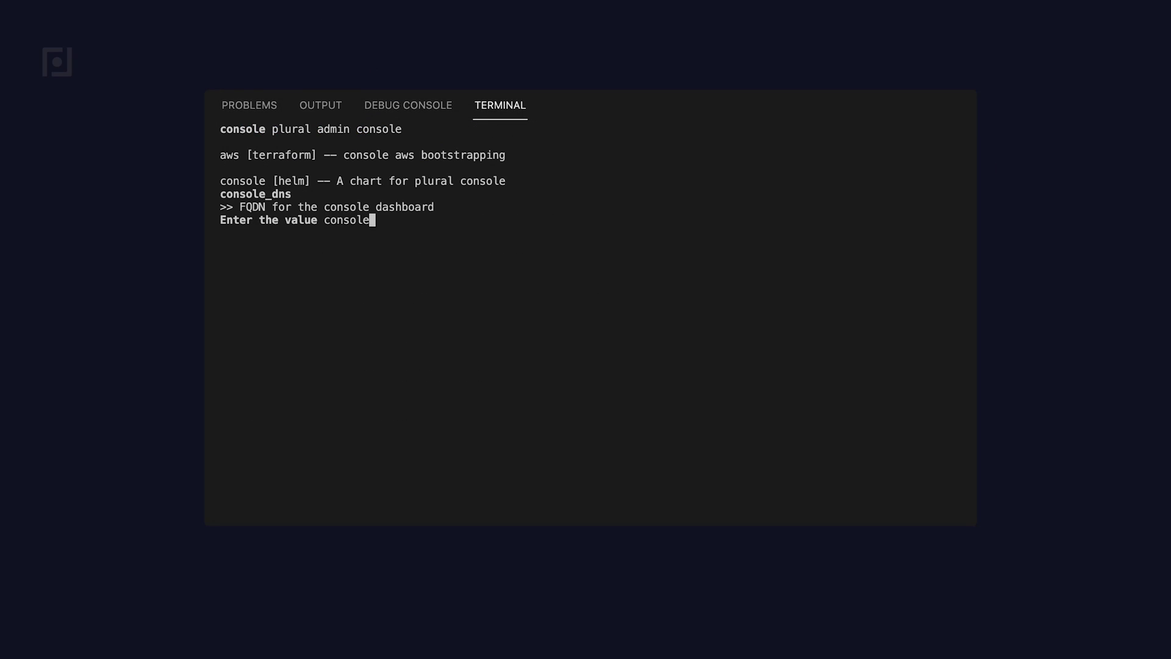
pyautogui.write('.demo.plural.sh')
pyautogui.press('Return')
pyautogui.press('Return')
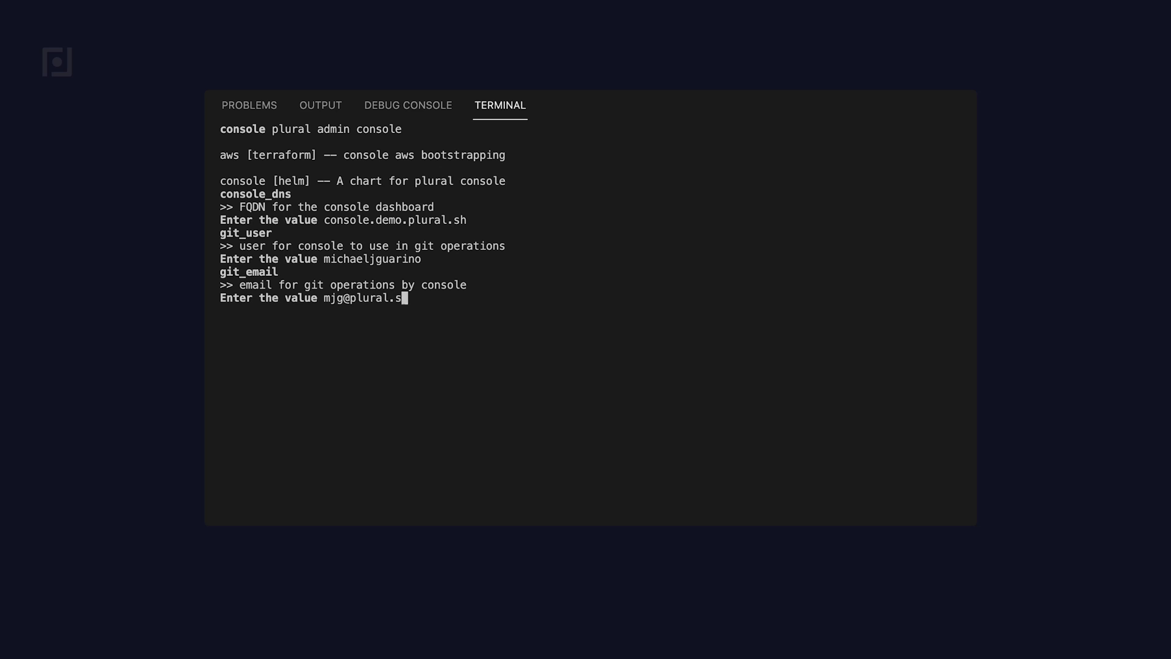
pyautogui.press('Return')
pyautogui.press('Return')
pyautogui.write('Michael G')
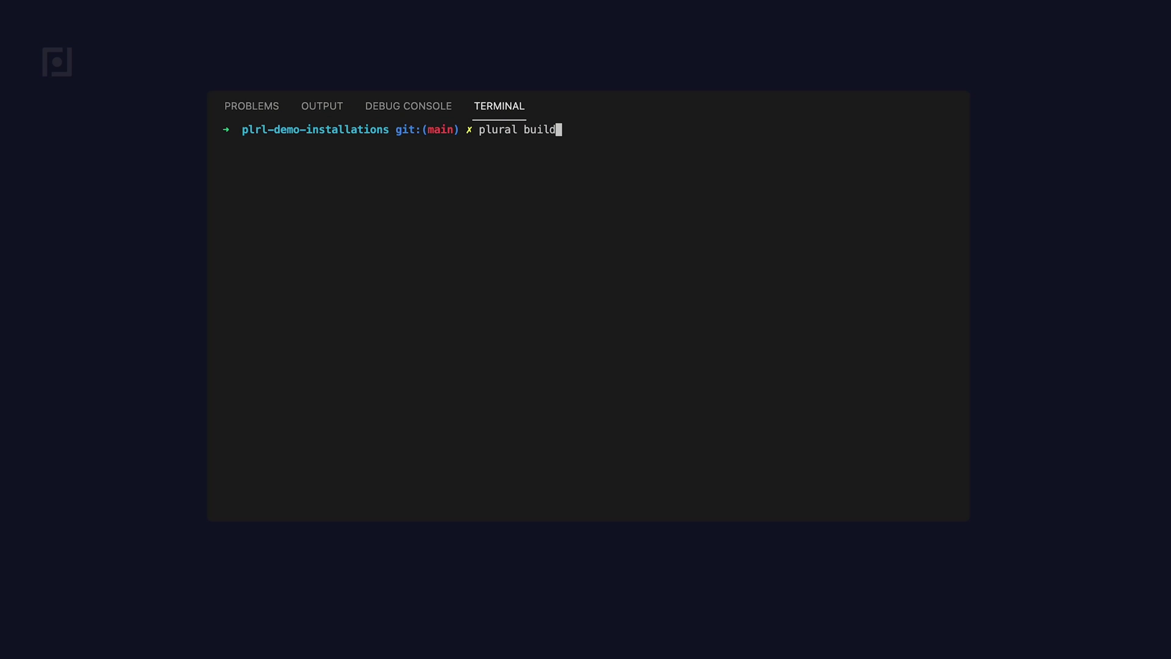
# - Build for aws cluster plural-demo with state bucket plural-demo-tf-state, accepting default keys and existing manifests
pyautogui.write('1')
pyautogui.press('Return')
pyautogui.write('plural-demo')
pyautogui.press('Return')
pyautogui.write('plural-demo-tf')
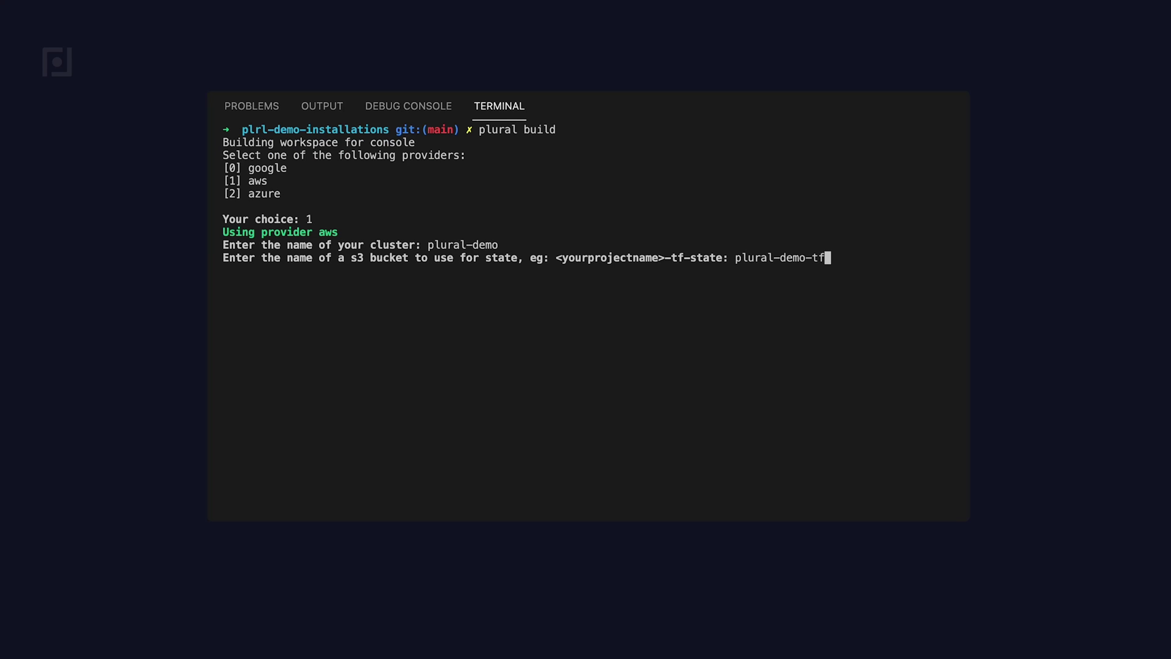
pyautogui.write('-state')
pyautogui.press('Return')
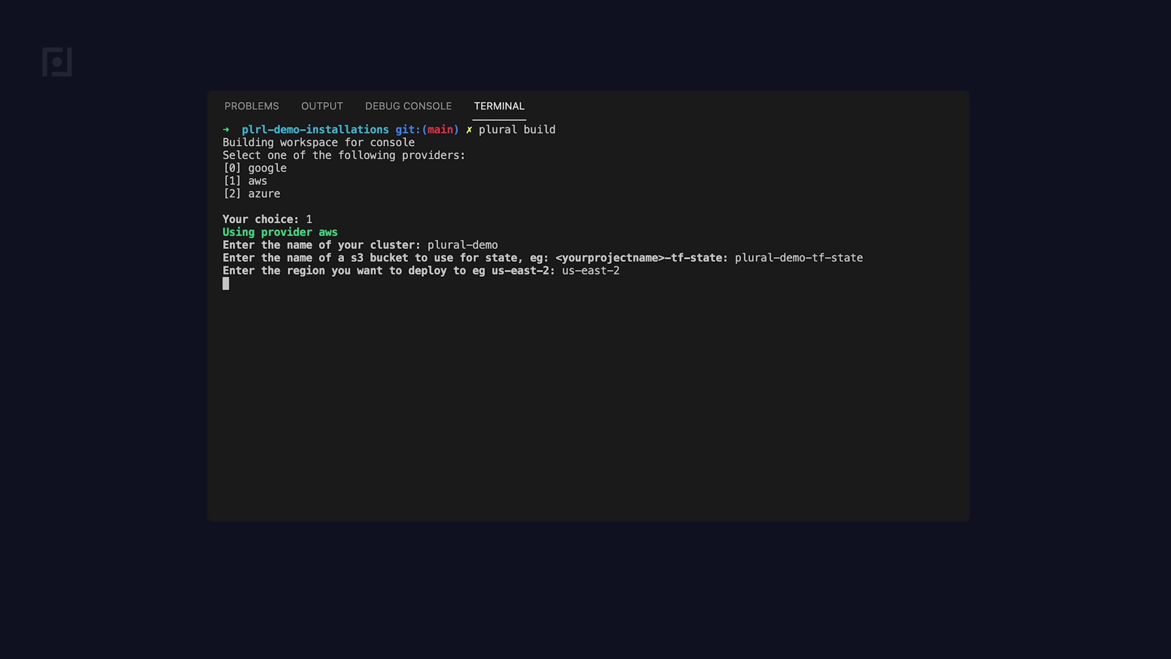
pyautogui.press('Return')
pyautogui.press('Return')
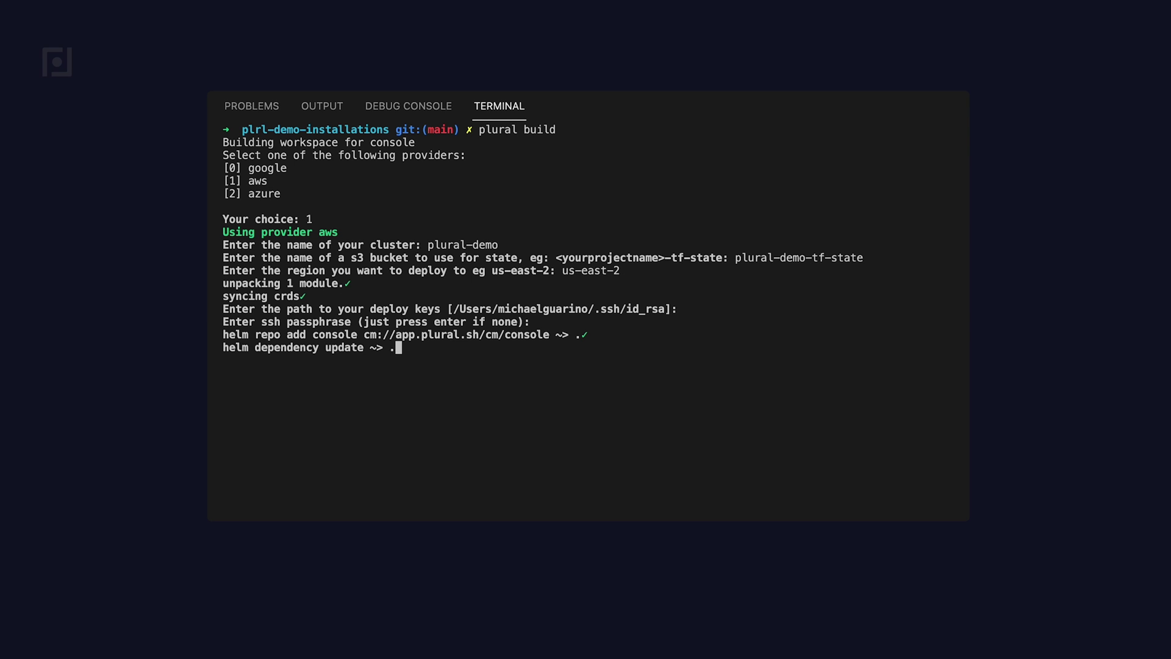
pyautogui.press('Return')
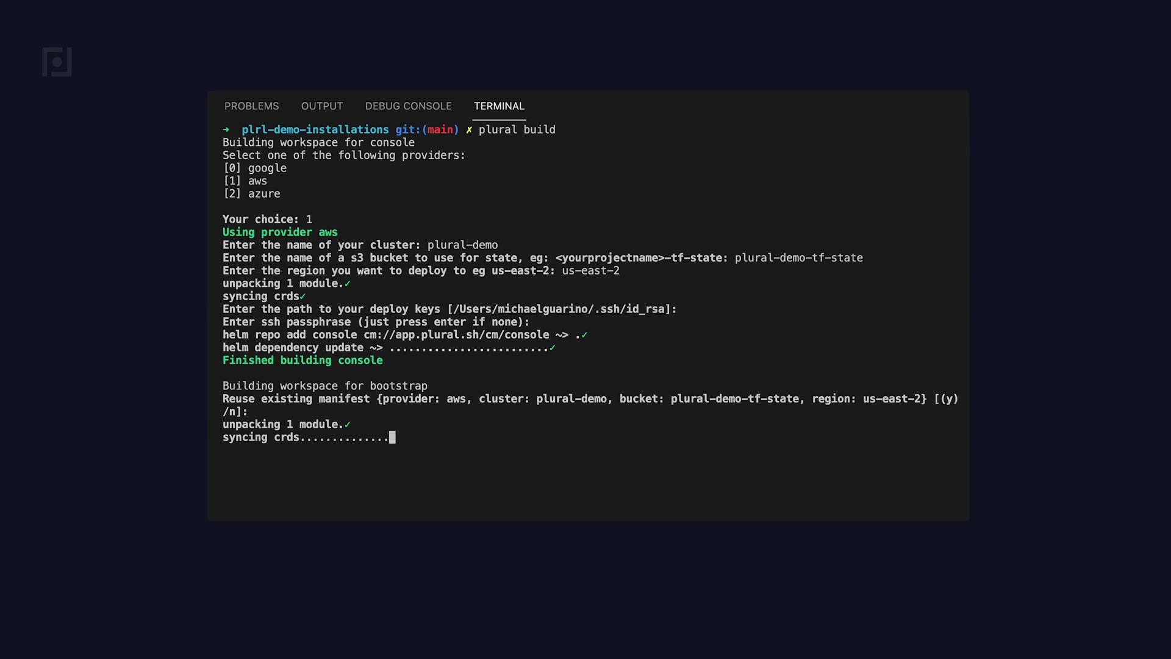
pyautogui.press('Return')
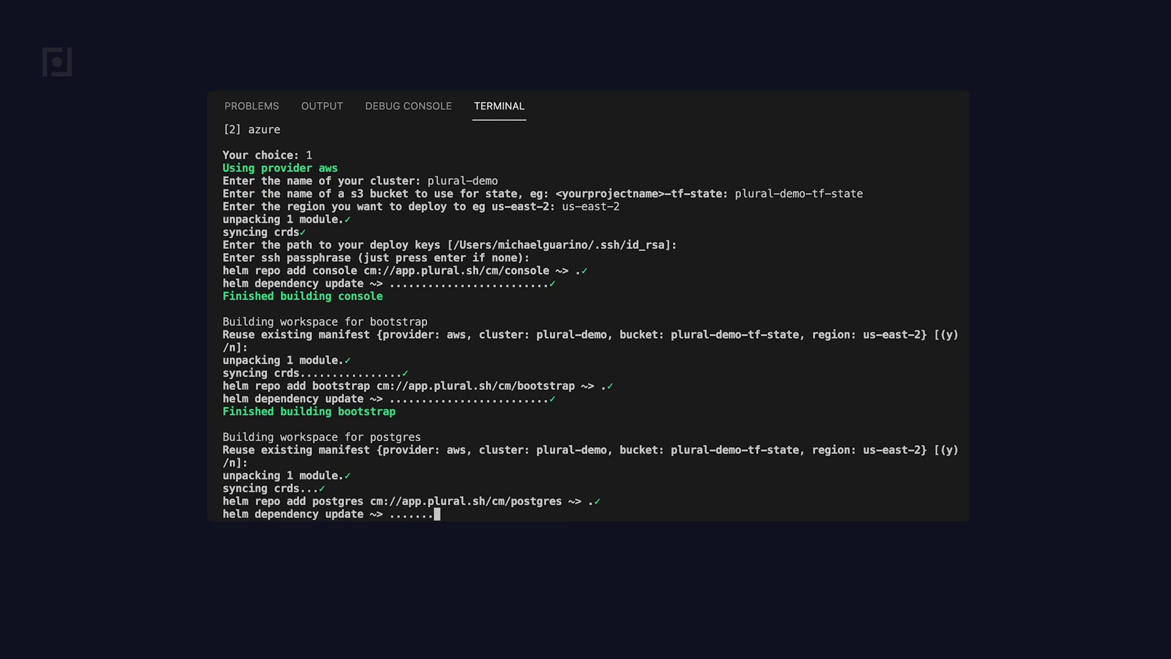
pyautogui.press('Return')
pyautogui.press('Return')
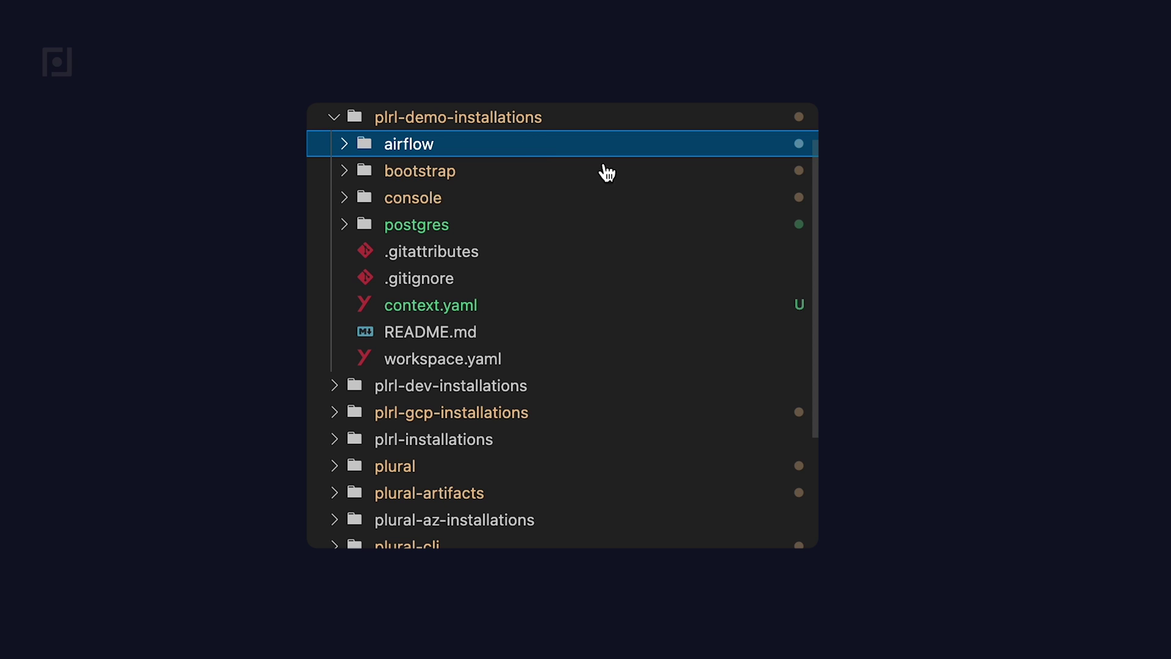
# - Open and review the airflow workspace's helm/airflow values.yaml
pyautogui.click(413, 148)
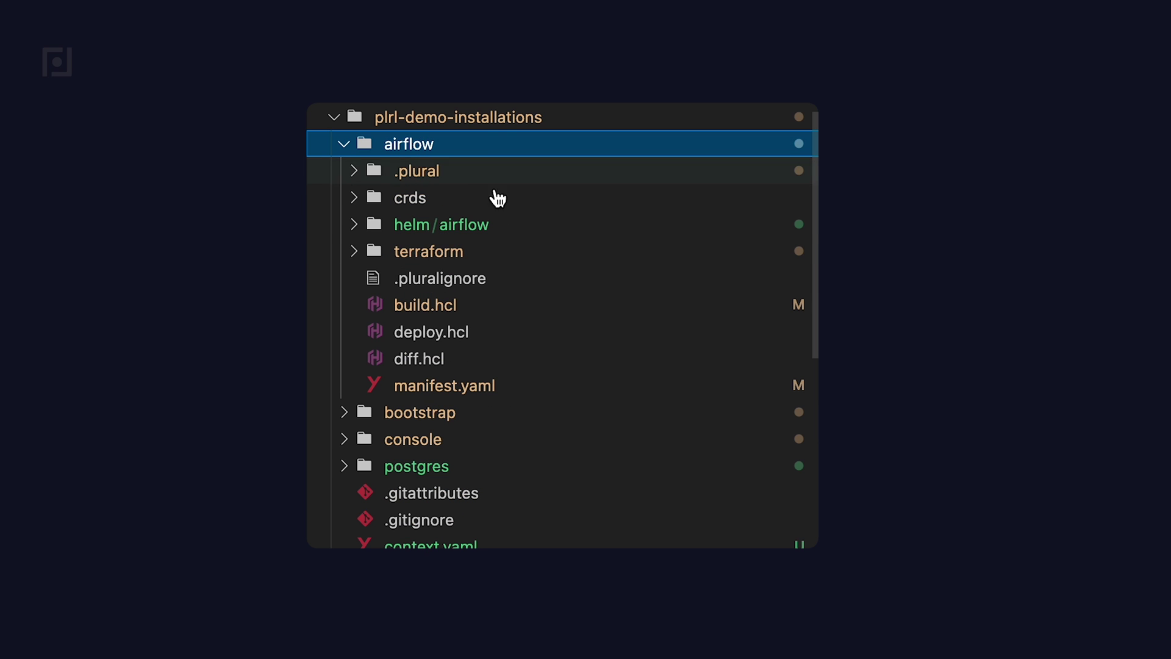
pyautogui.click(421, 230)
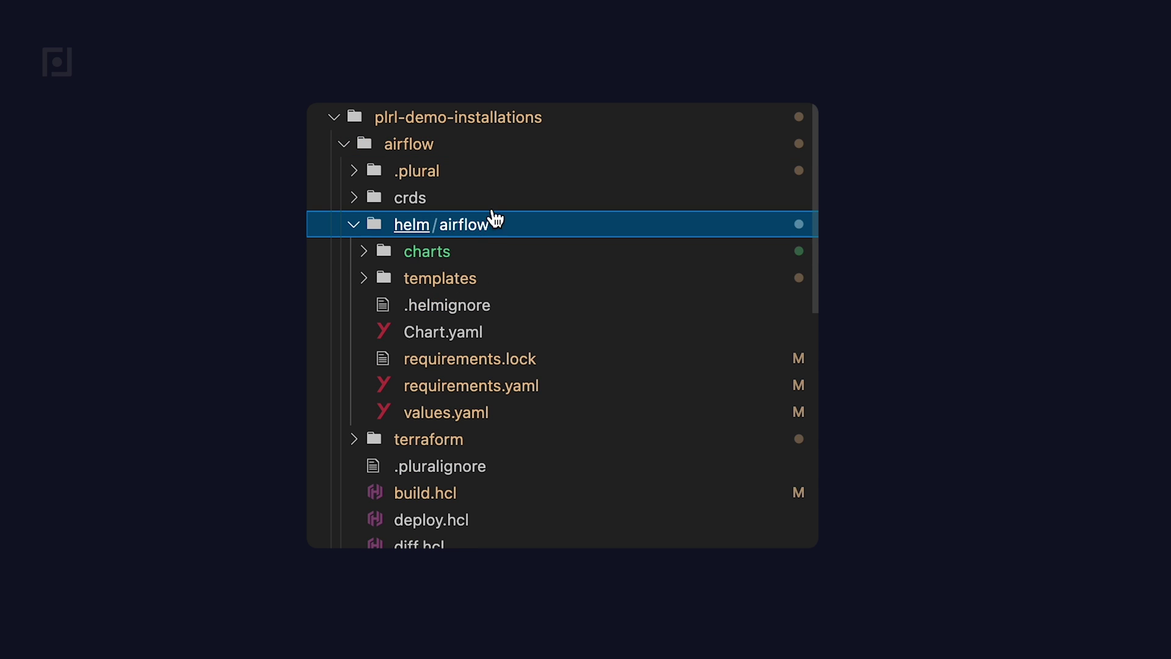
pyautogui.click(528, 412)
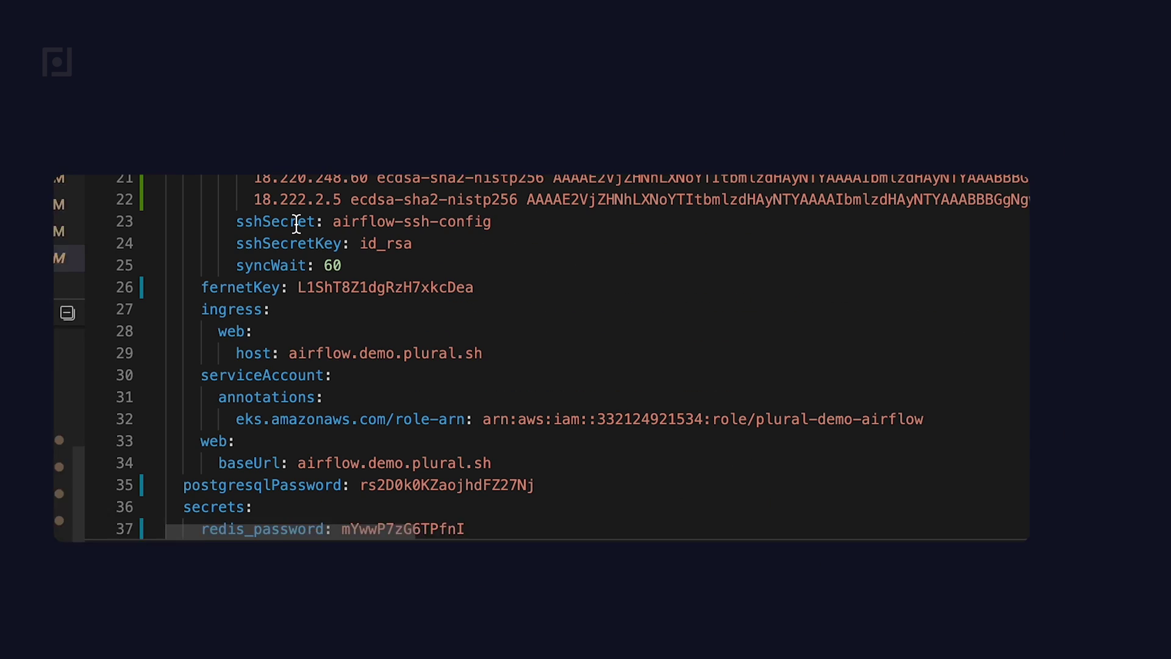
pyautogui.scroll(-1, 296, 224)
pyautogui.scroll(8, 297, 225)
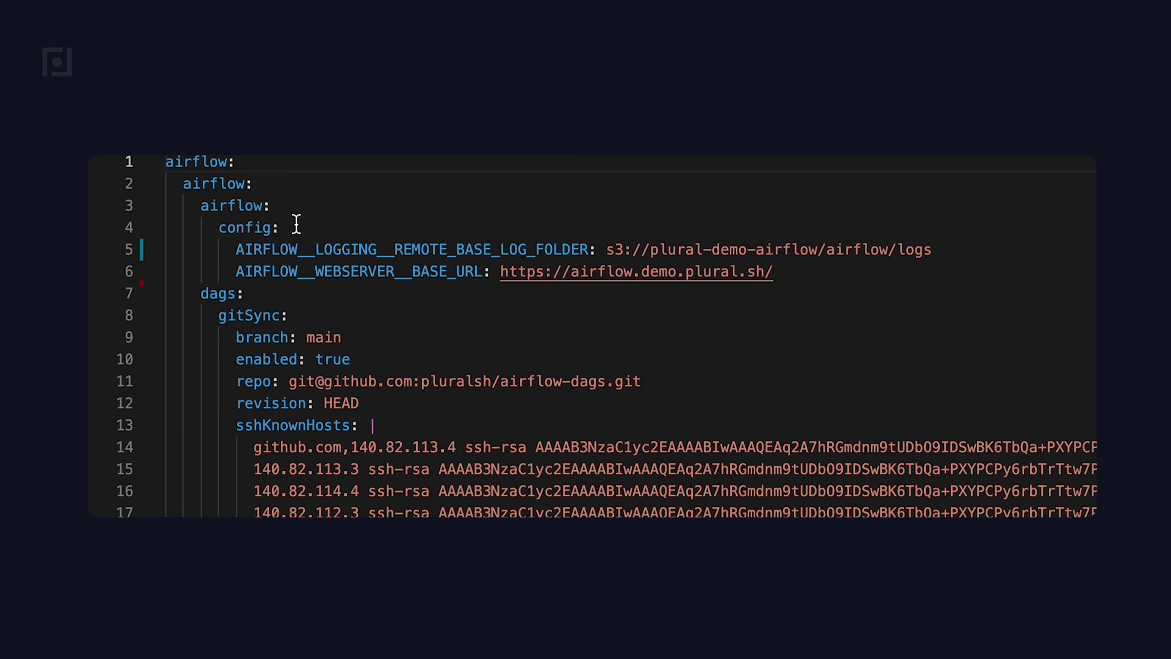
# - Open and review the airflow terraform main.tf
pyautogui.click(170, 380)
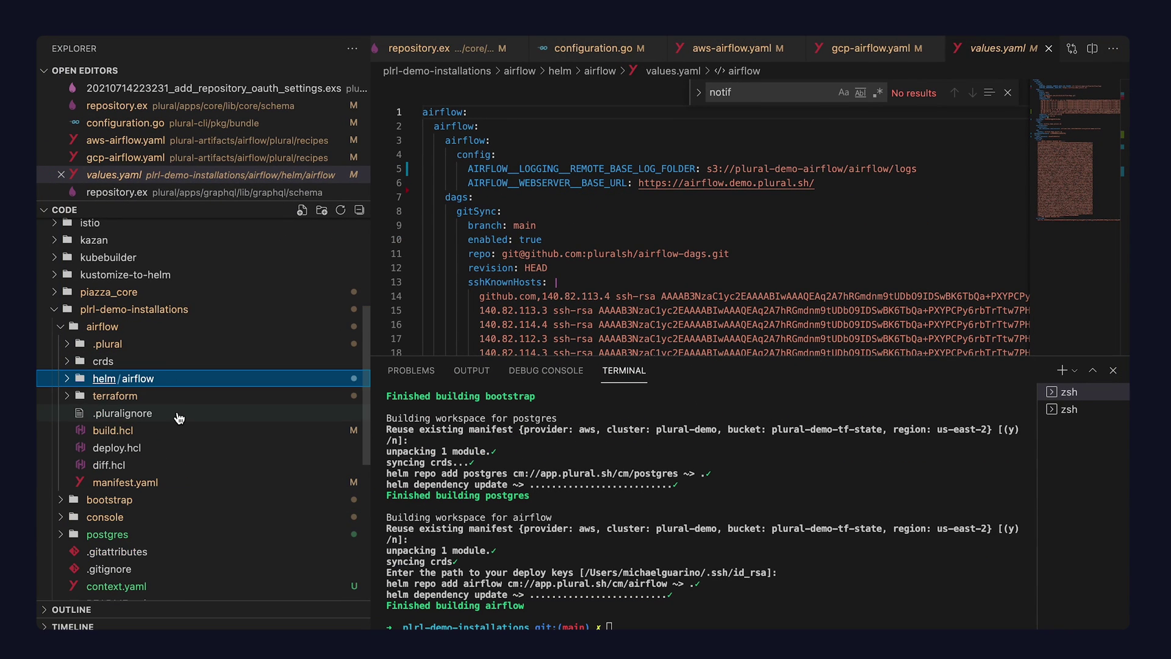
pyautogui.click(180, 397)
pyautogui.click(175, 449)
pyautogui.scroll(10, 521, 234)
pyautogui.scroll(-10, 521, 234)
pyautogui.scroll(5, 520, 234)
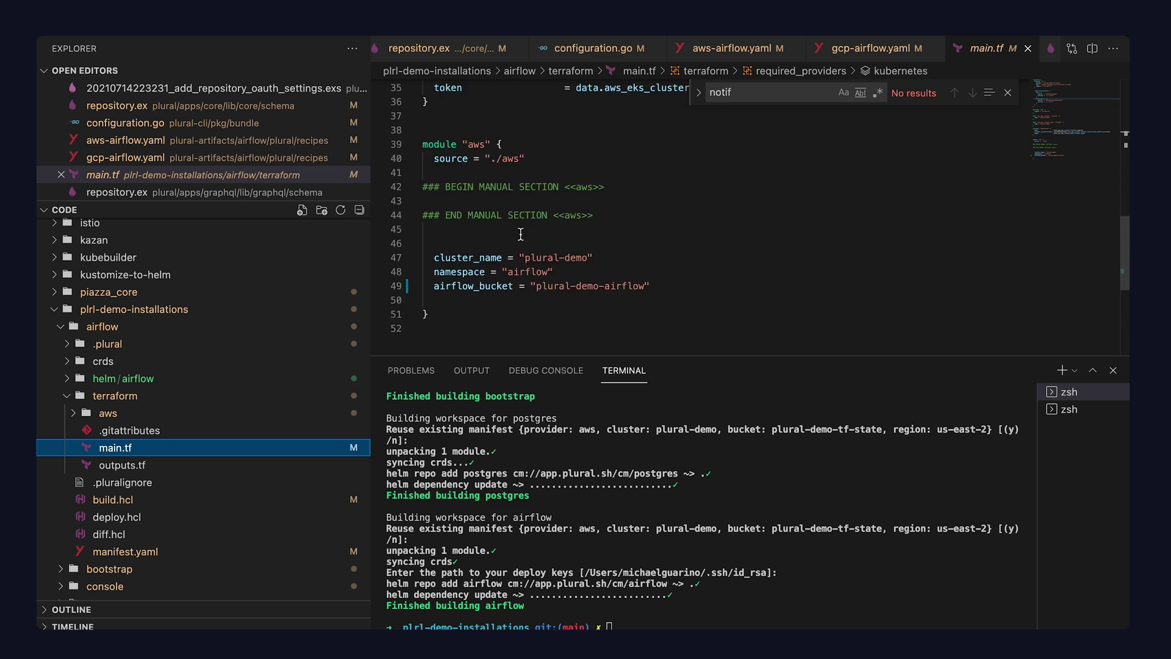
# - Open terraform/aws main.tf and inspect the aws_iam_policy resource definition
pyautogui.click(186, 415)
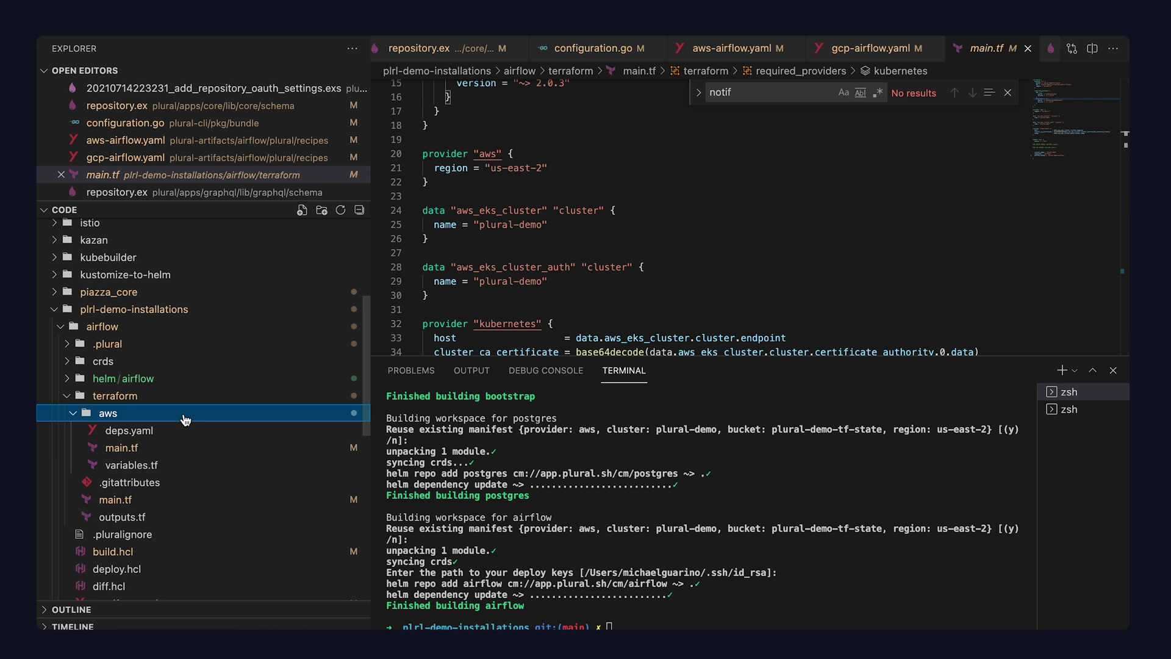
pyautogui.click(174, 449)
pyautogui.scroll(-5, 527, 230)
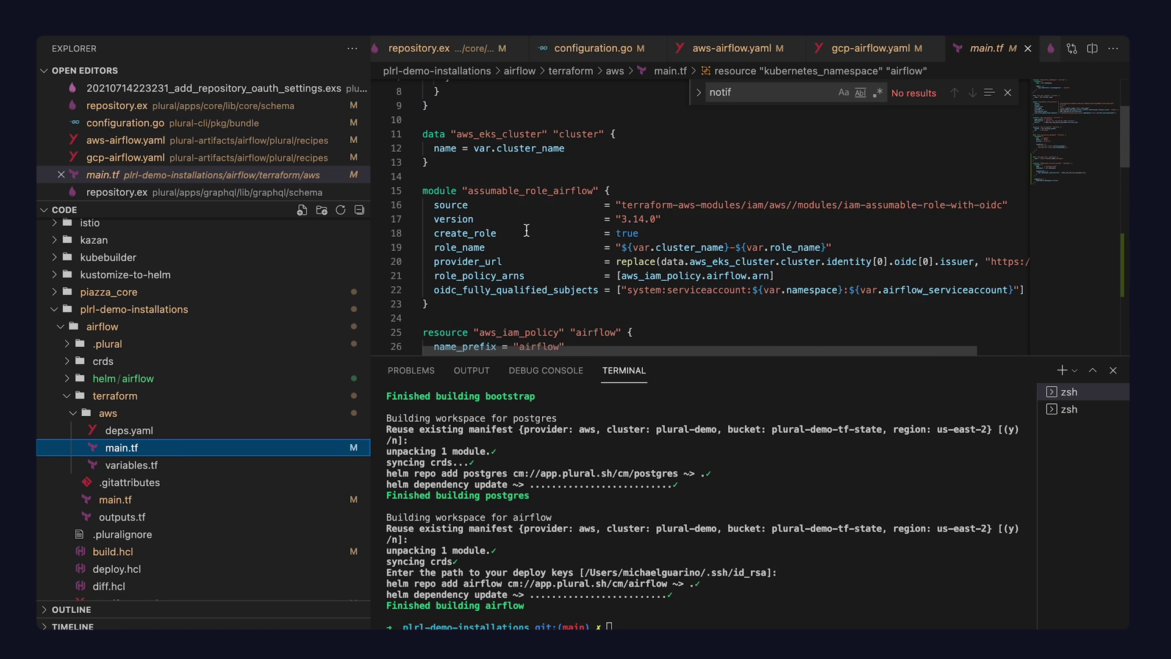
pyautogui.scroll(-3, 526, 230)
pyautogui.click(528, 91)
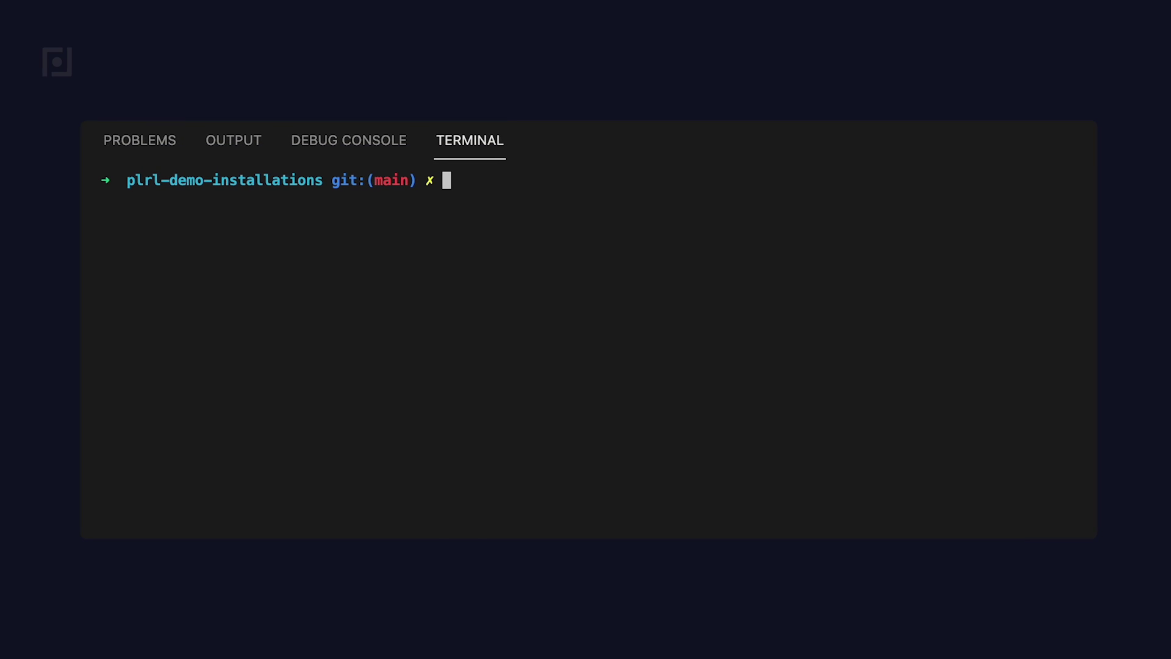
# - Enter 'plural deploy' at the plrl-demo-installations terminal prompt
pyautogui.write('plural deploy')
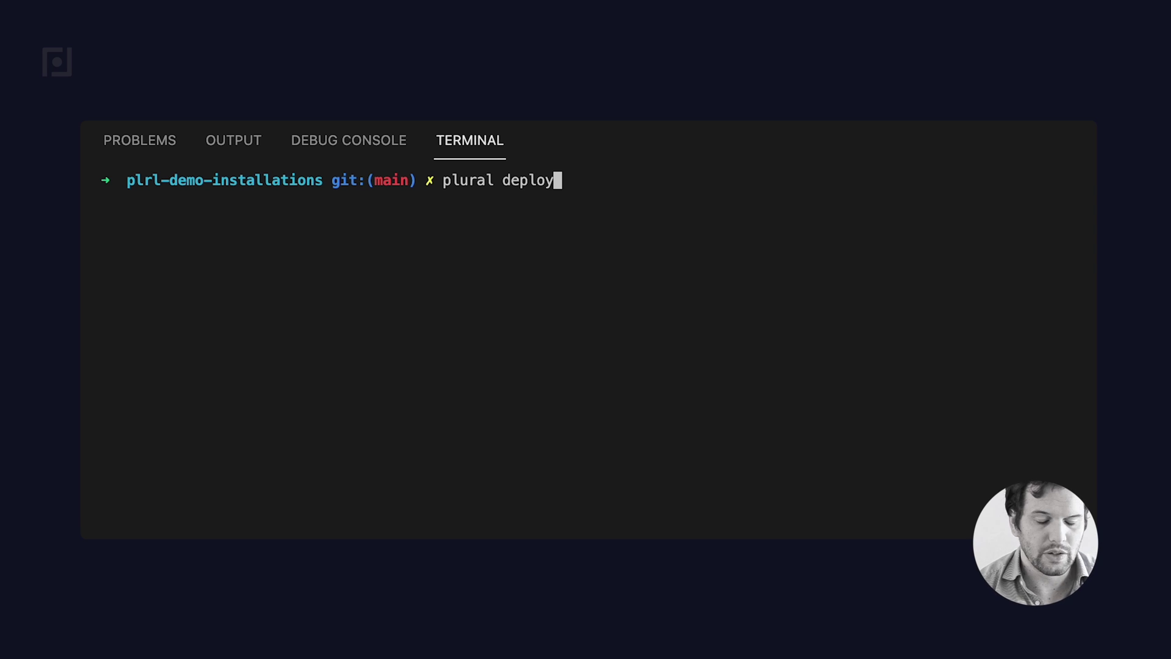
# - Run plural deploy to deploy bootstrap, postgres and console
pyautogui.press('Return')
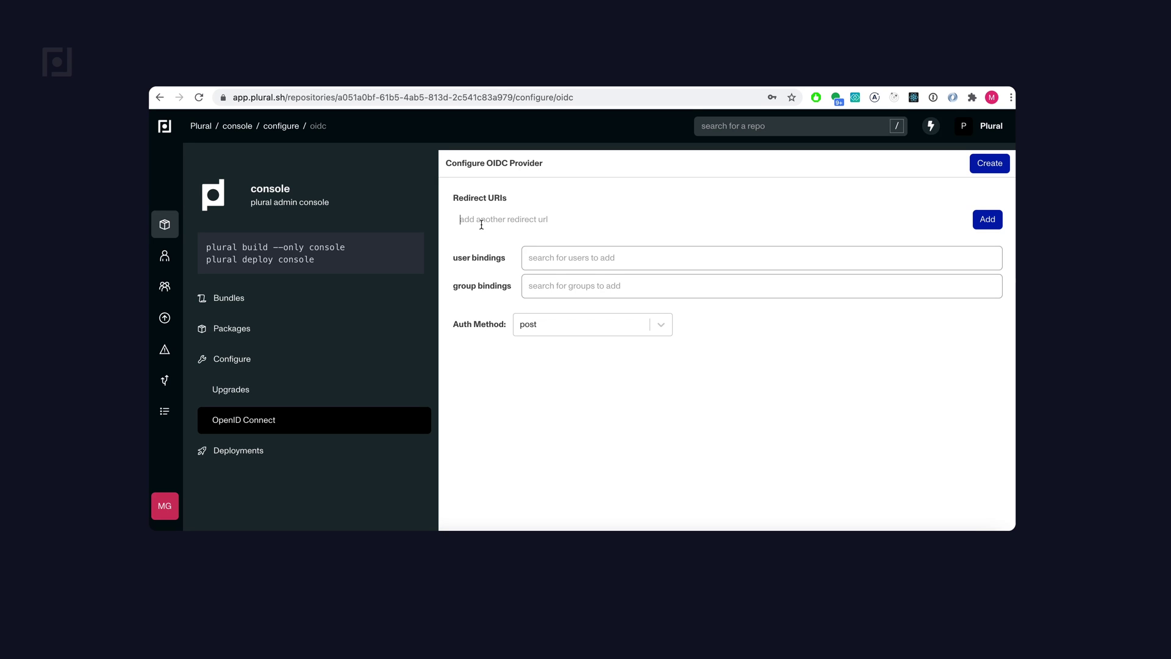
pyautogui.write('https://console.demo.plural.sh/oauth/callback')
pyautogui.press('Return')
pyautogui.click(550, 283)
pyautogui.write('general')
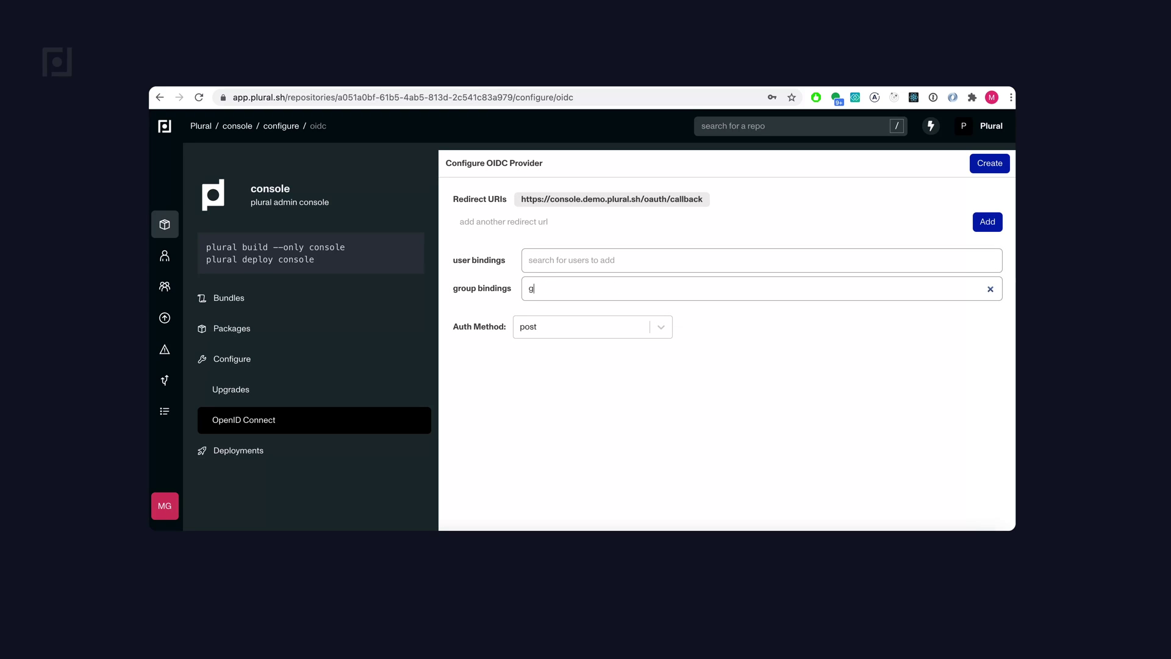
pyautogui.click(565, 311)
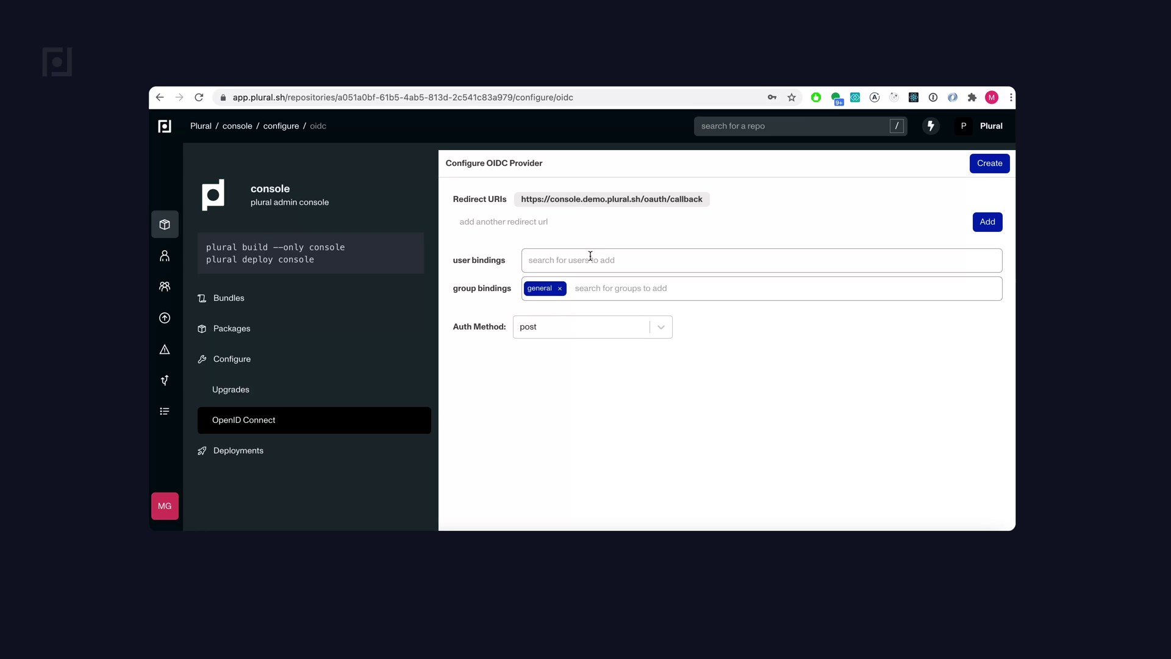
pyautogui.click(590, 259)
pyautogui.write('mjg')
pyautogui.click(577, 383)
pyautogui.click(980, 164)
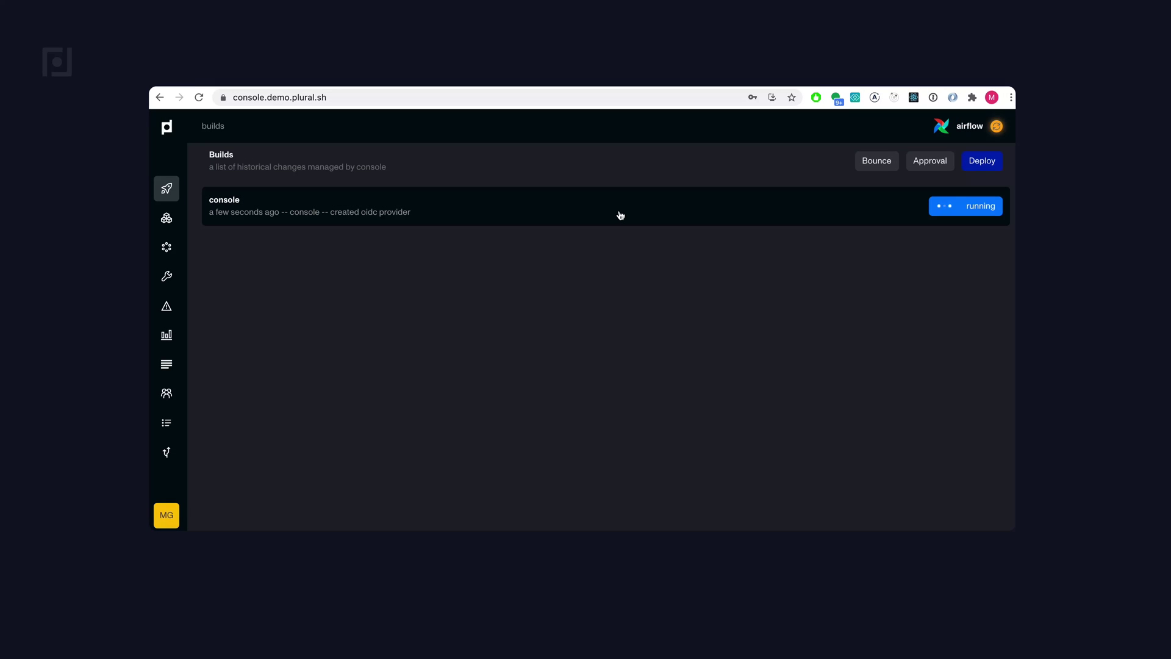
# - Open the console build, log out, and request a Plural login link by email
pyautogui.click(619, 214)
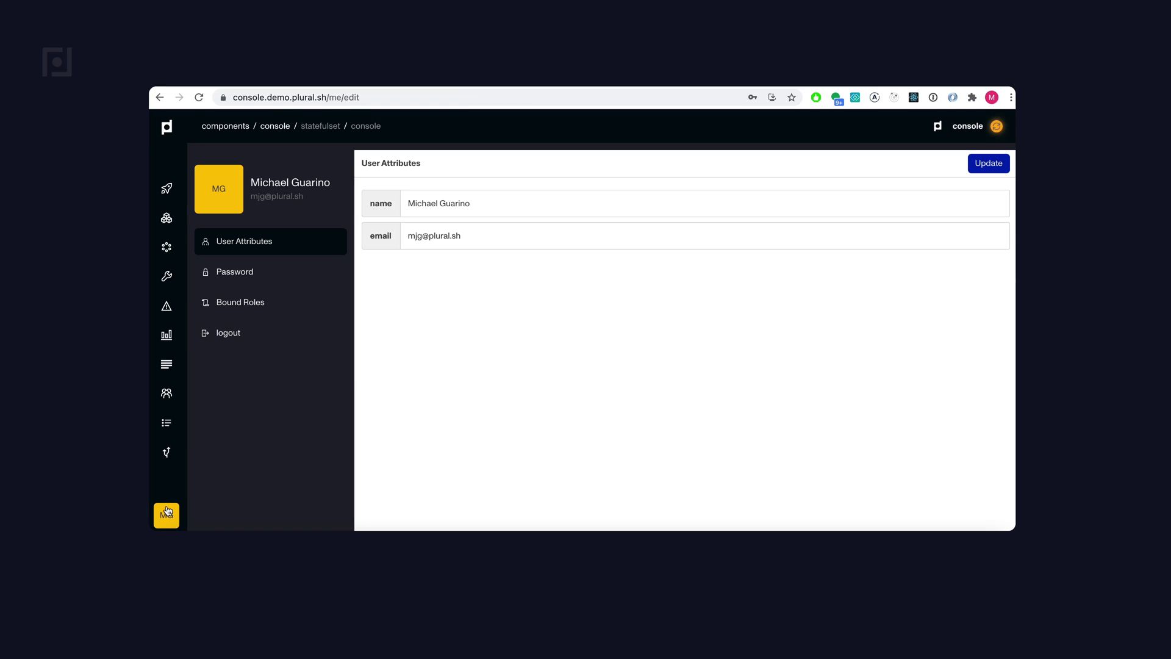
pyautogui.click(280, 330)
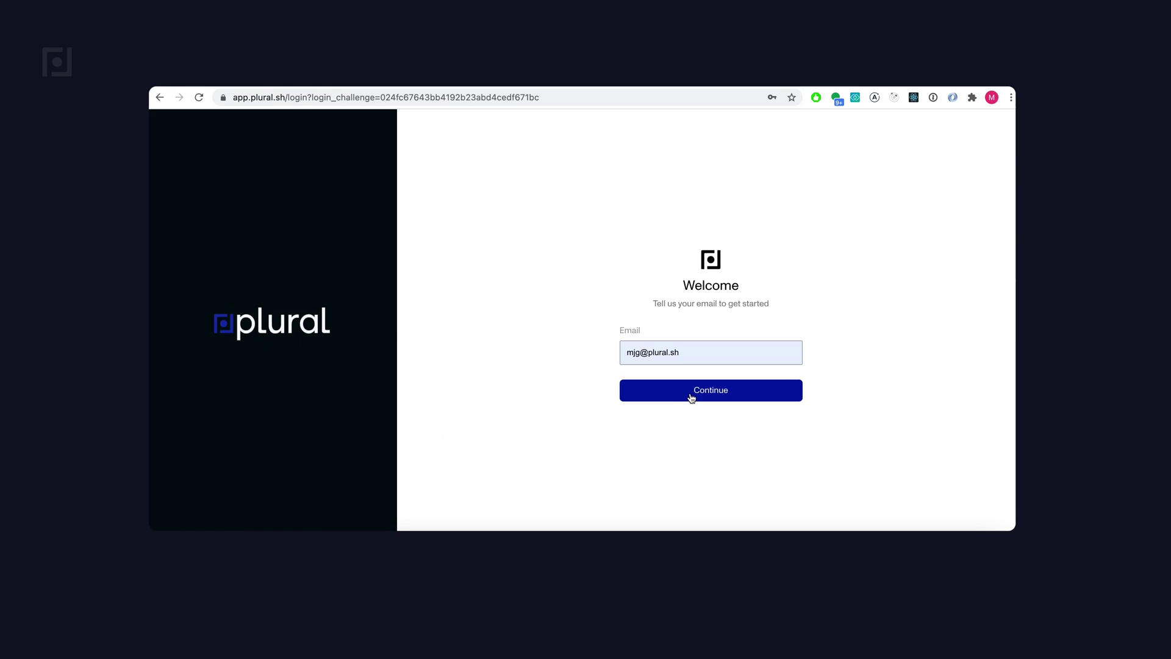
pyautogui.click(732, 394)
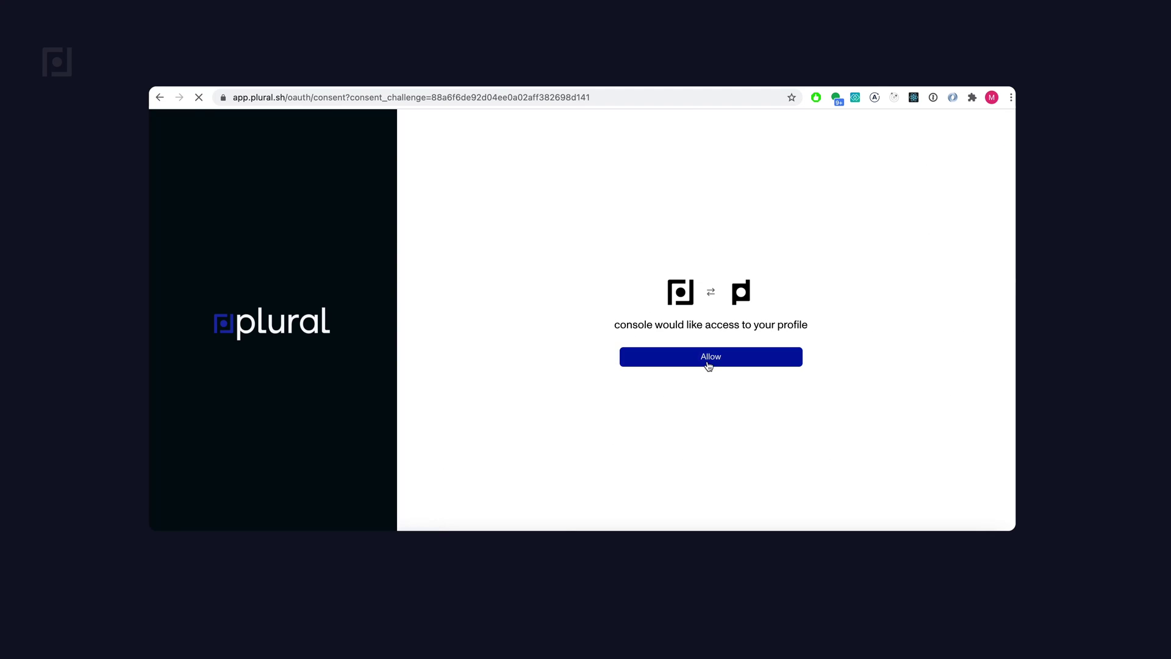
# - Follow the 'Login to plural' email link to sign back into Plural Console
pyautogui.click(709, 360)
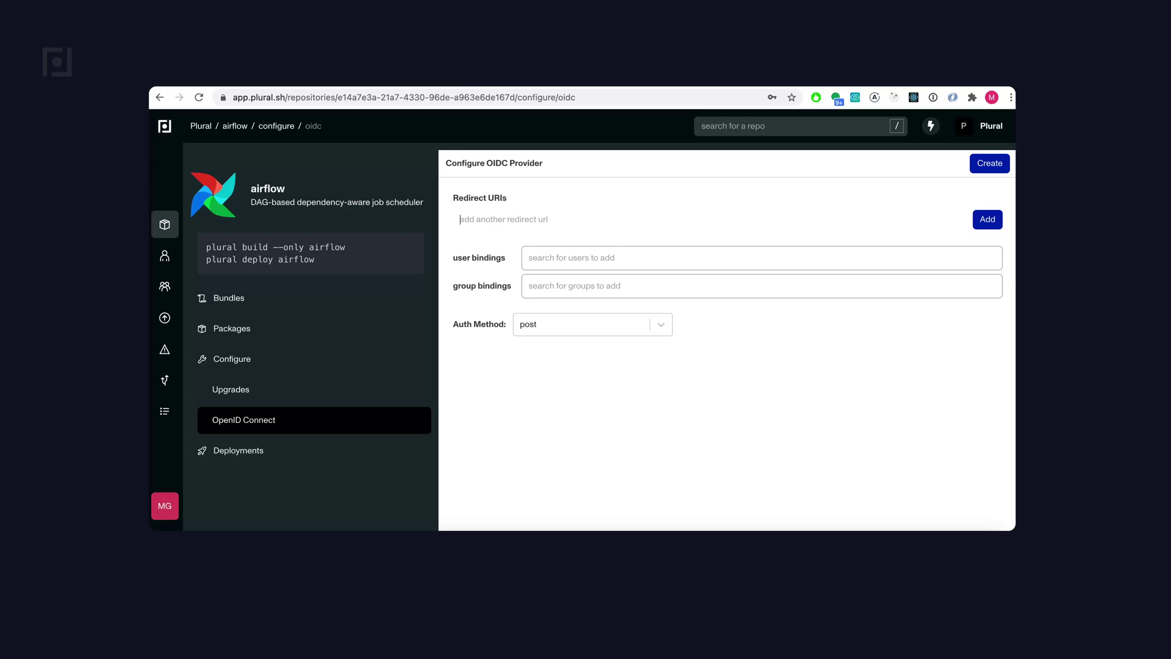
pyautogui.write('https://airflow.demo.plural.sh/oauth-authorized/plural')
pyautogui.press('Return')
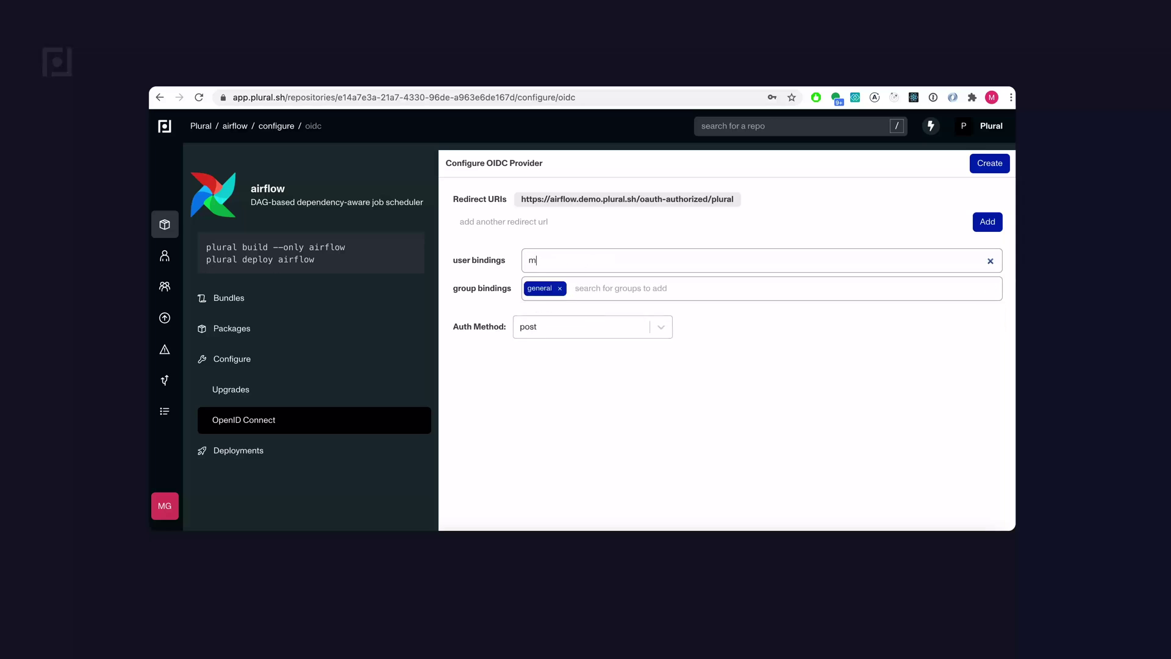
pyautogui.click(624, 414)
pyautogui.click(989, 163)
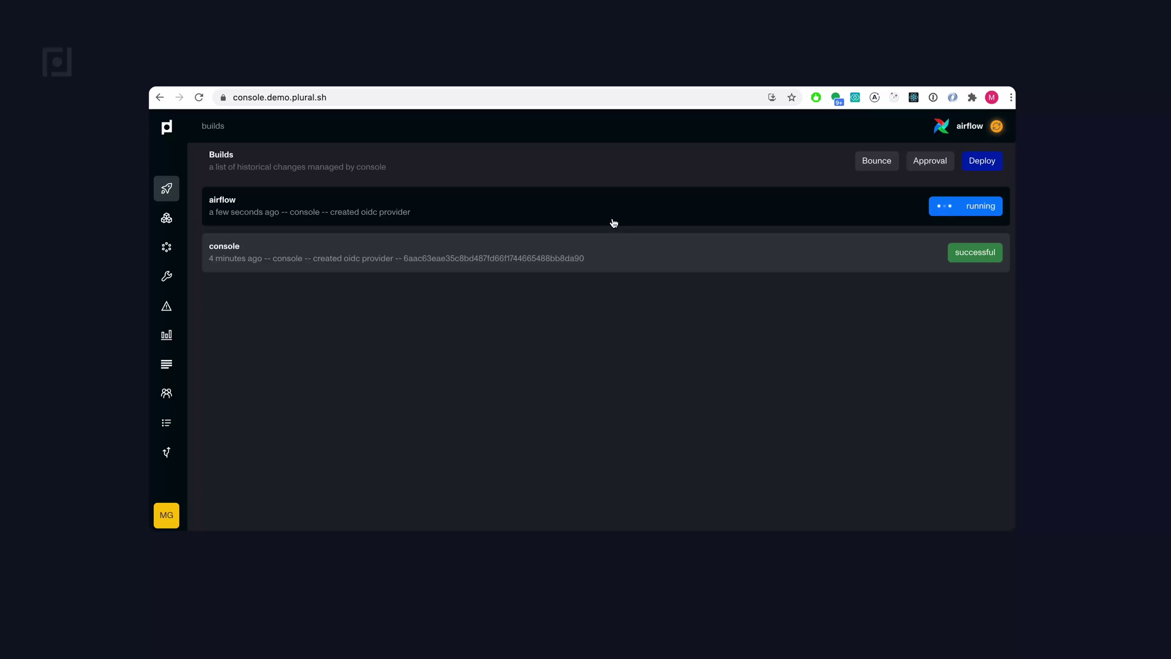
pyautogui.click(615, 222)
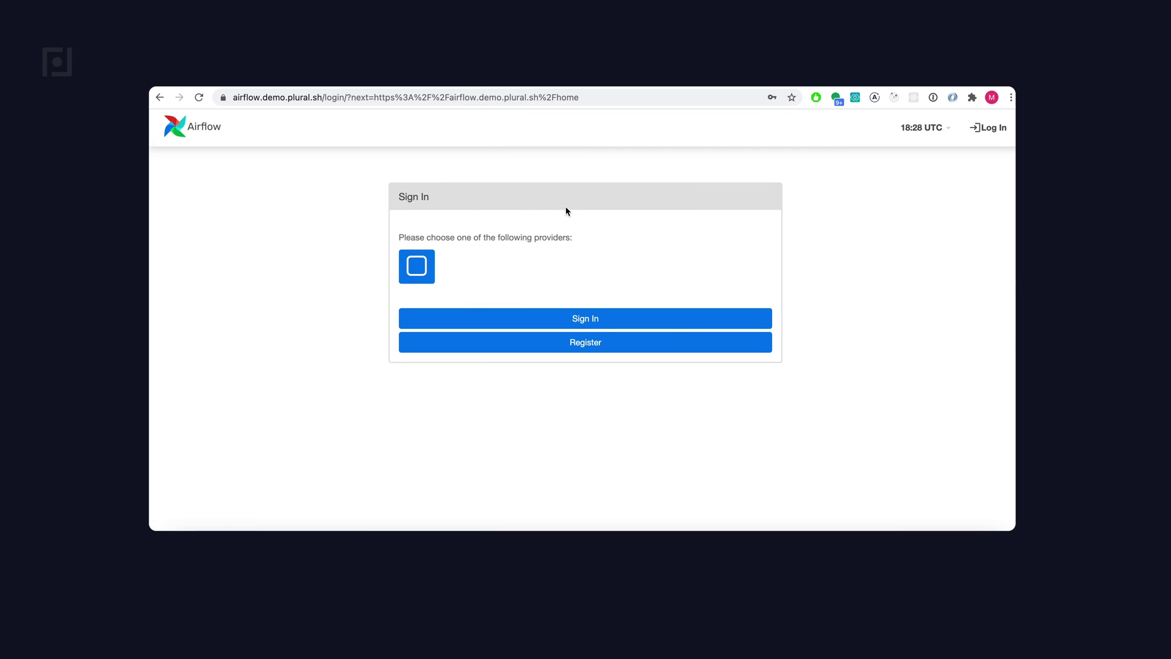
# - Sign in to Airflow via the Plural provider with the prefilled email and allow profile access
pyautogui.click(431, 251)
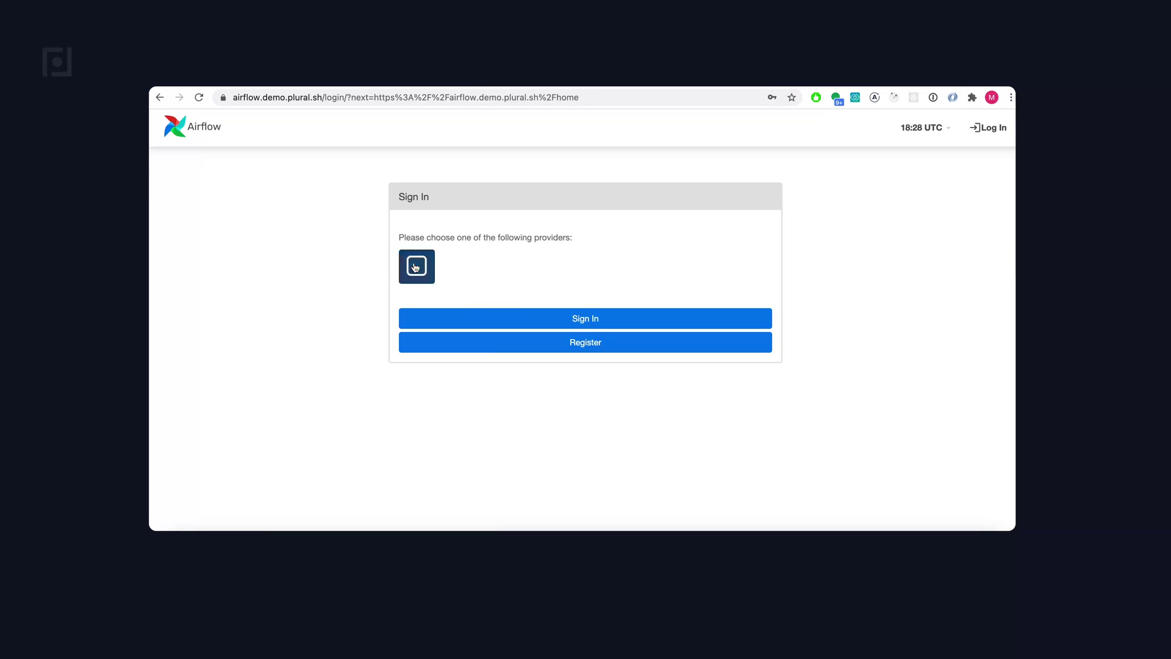
pyautogui.click(541, 321)
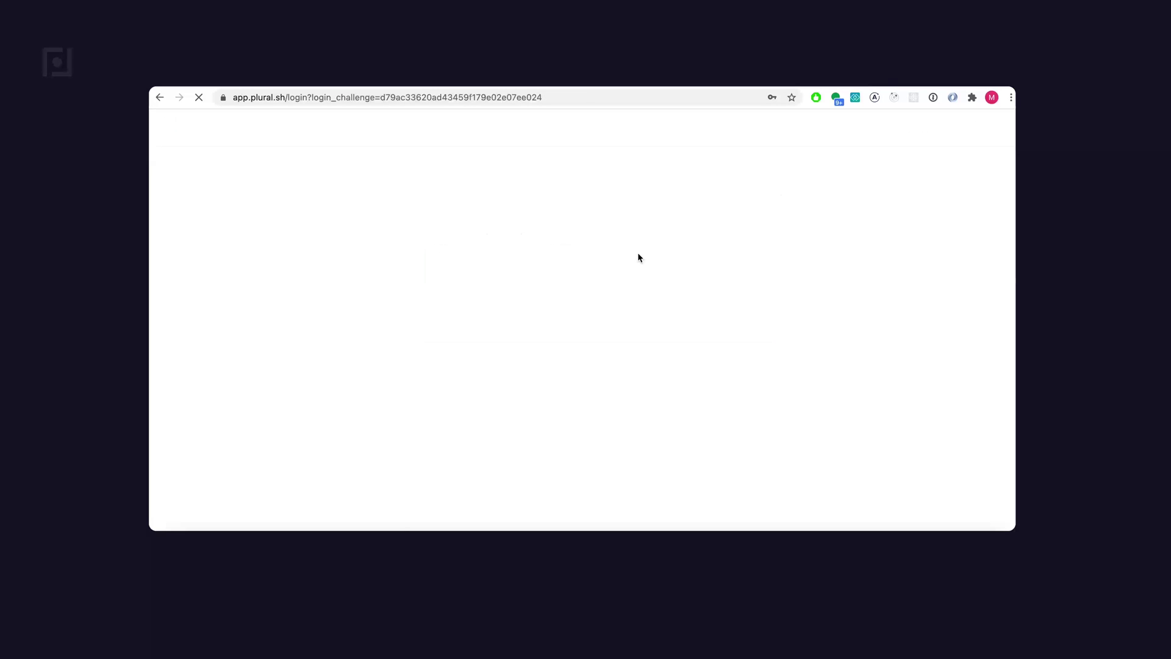
pyautogui.click(711, 388)
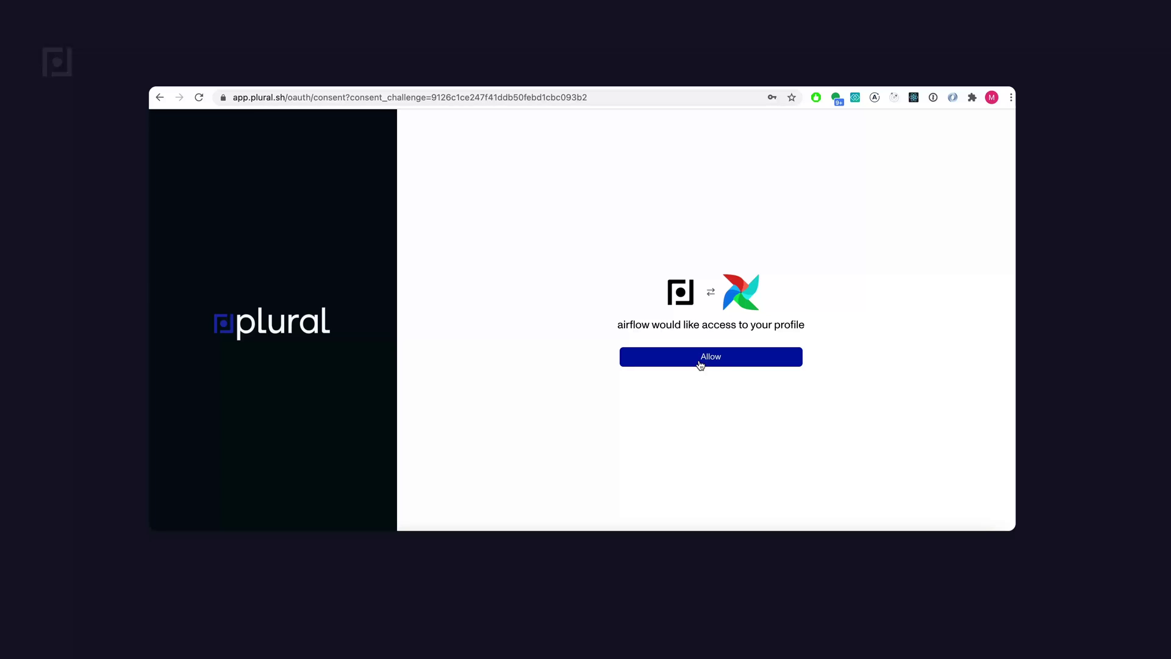
pyautogui.click(700, 360)
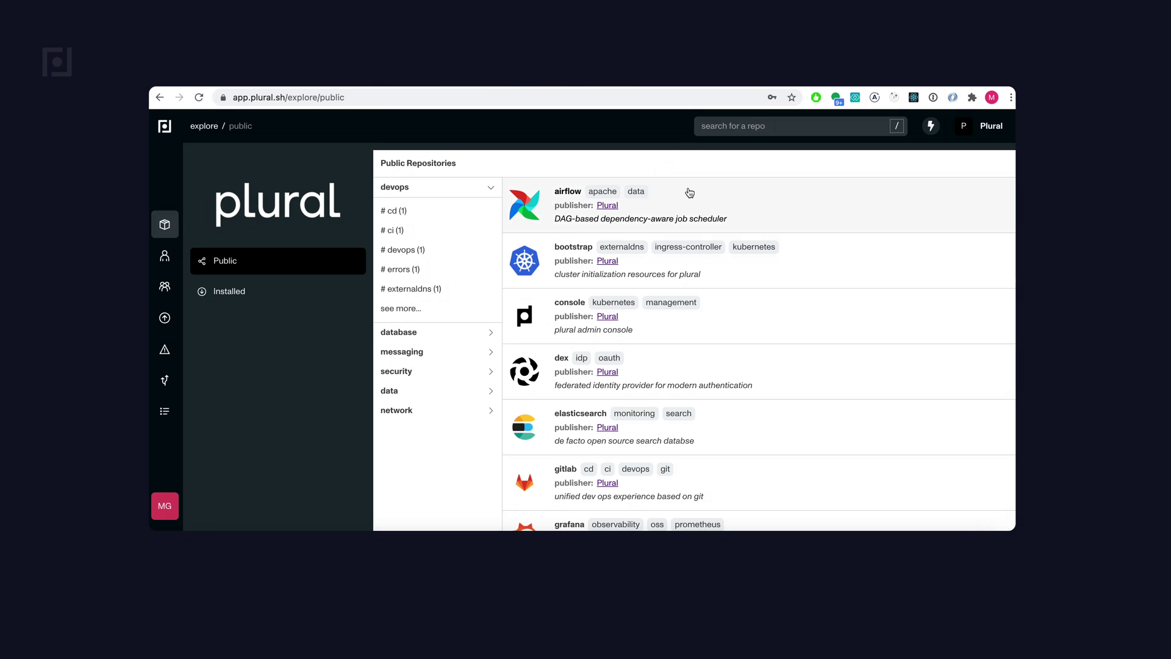
# - Browse the airflow repository's Helm, Terraform and Docker packages
pyautogui.click(701, 208)
pyautogui.click(272, 329)
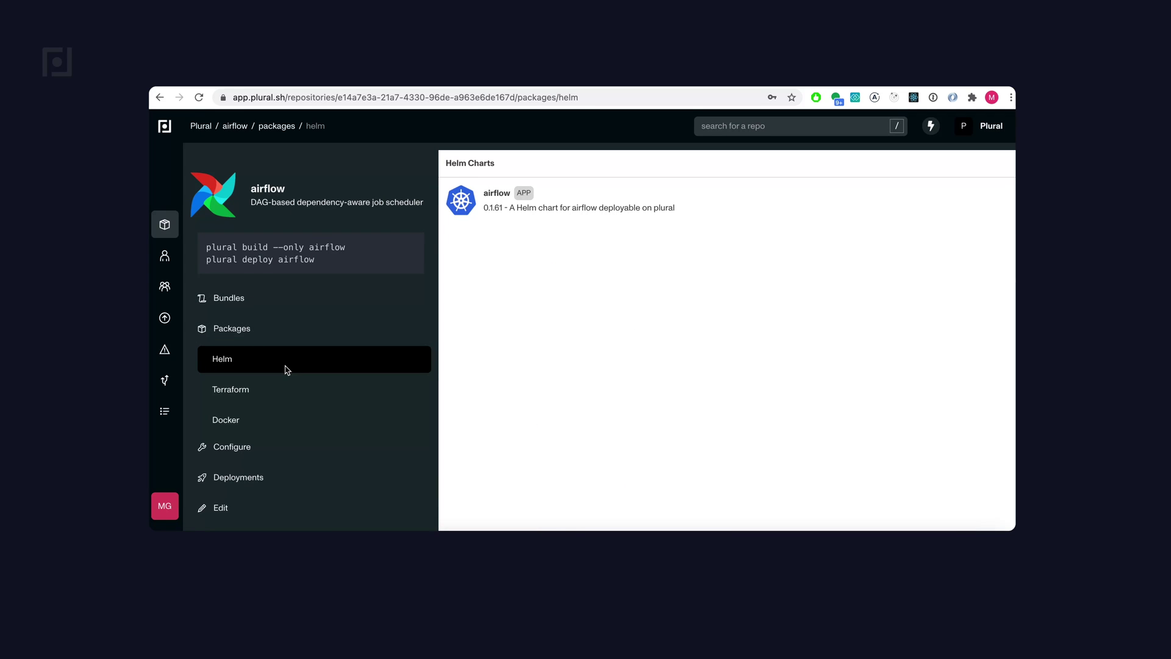
pyautogui.click(307, 391)
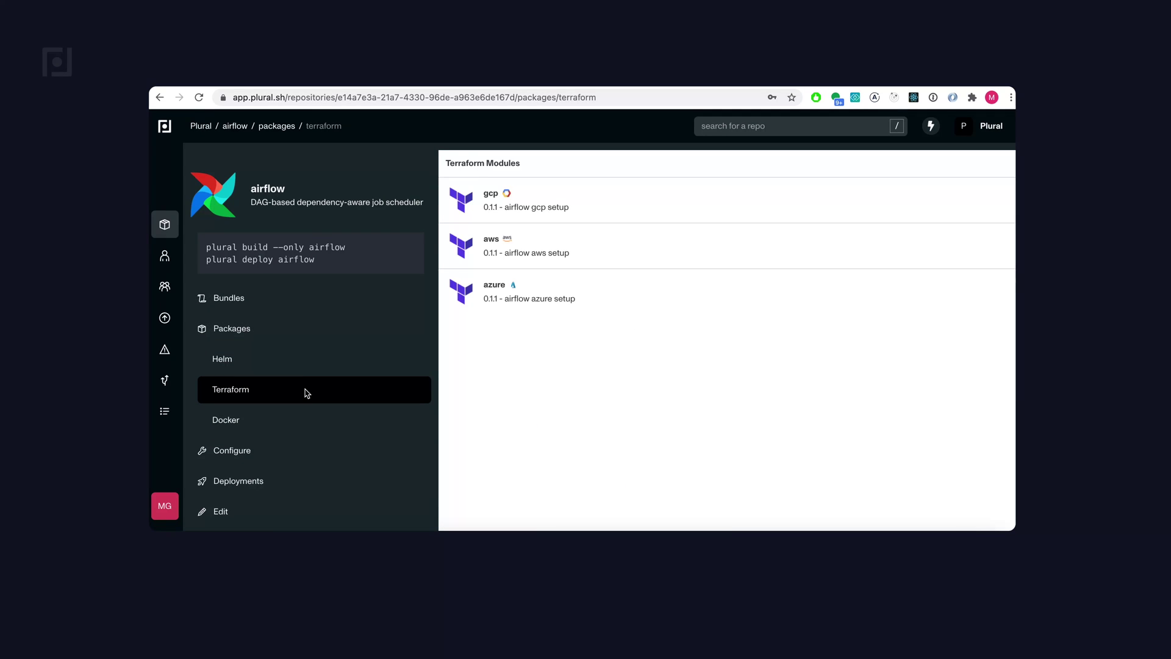
pyautogui.click(302, 424)
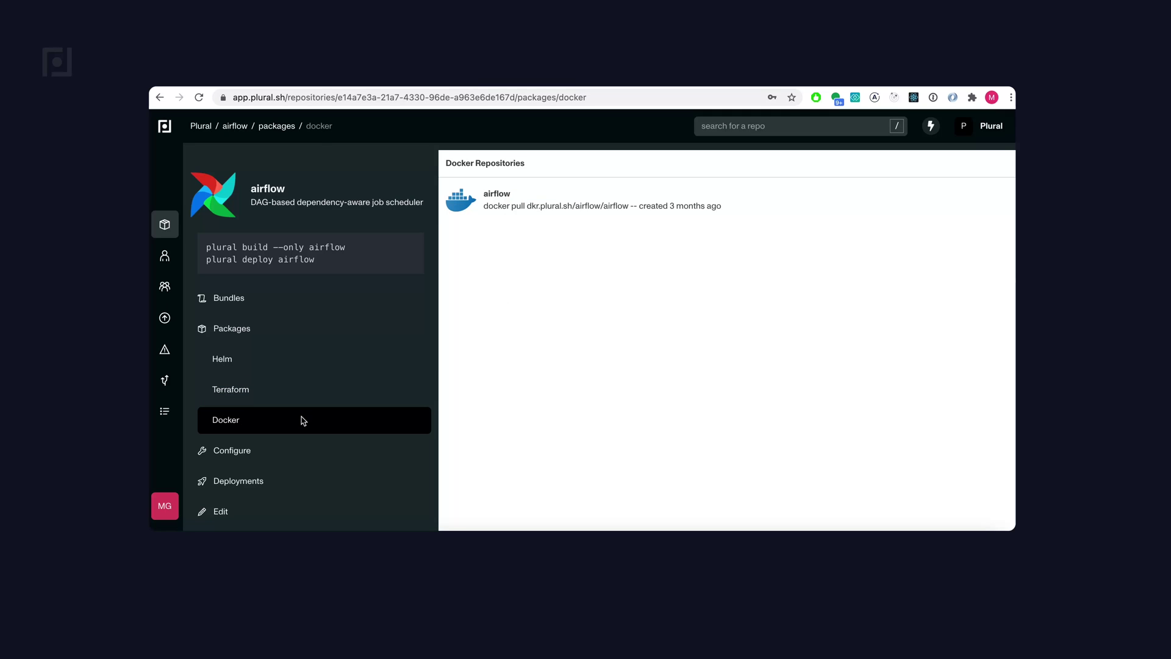
pyautogui.click(343, 357)
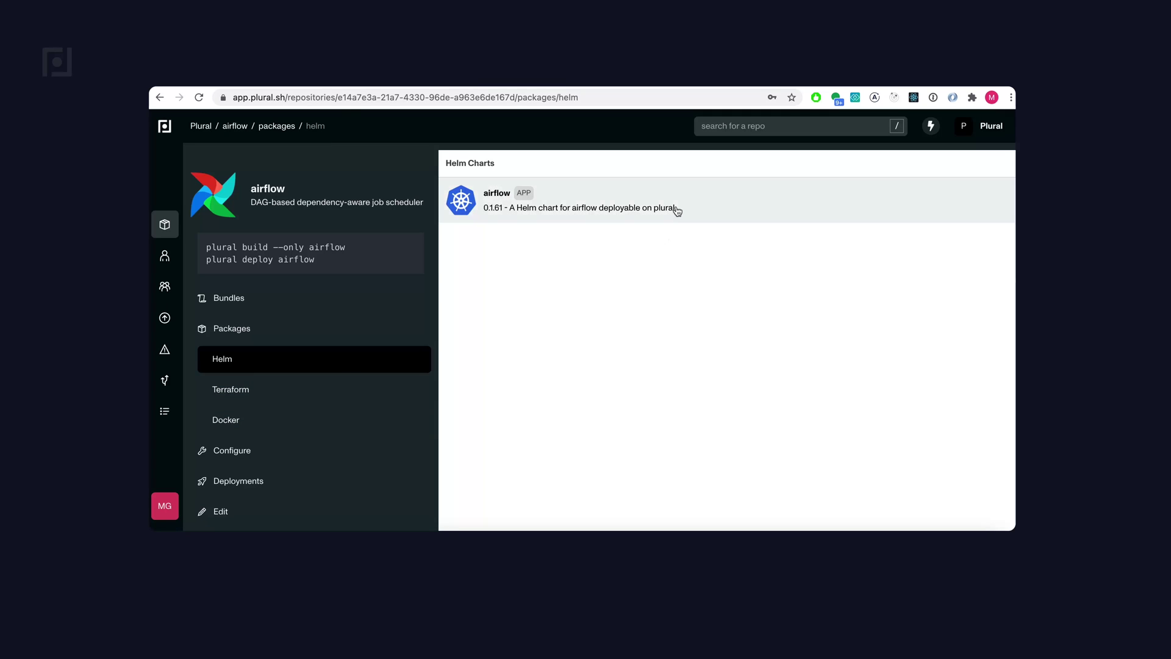
# - Show the airflow Helm chart's dependency graph
pyautogui.click(675, 209)
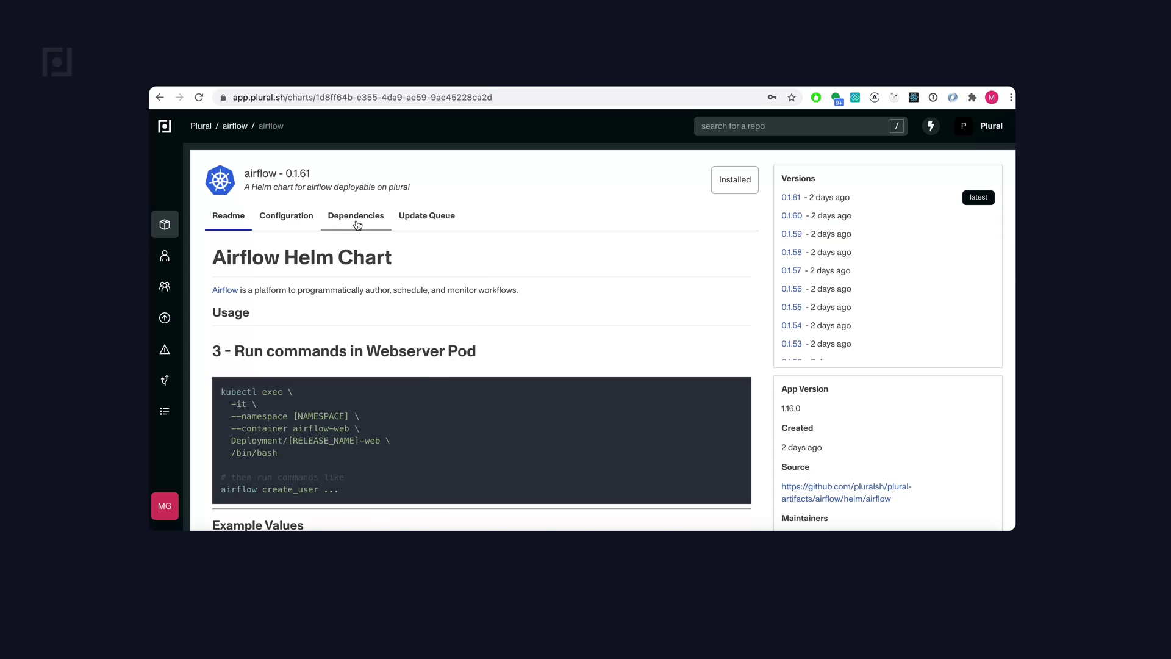
pyautogui.click(358, 225)
pyautogui.scroll(-1, 488, 322)
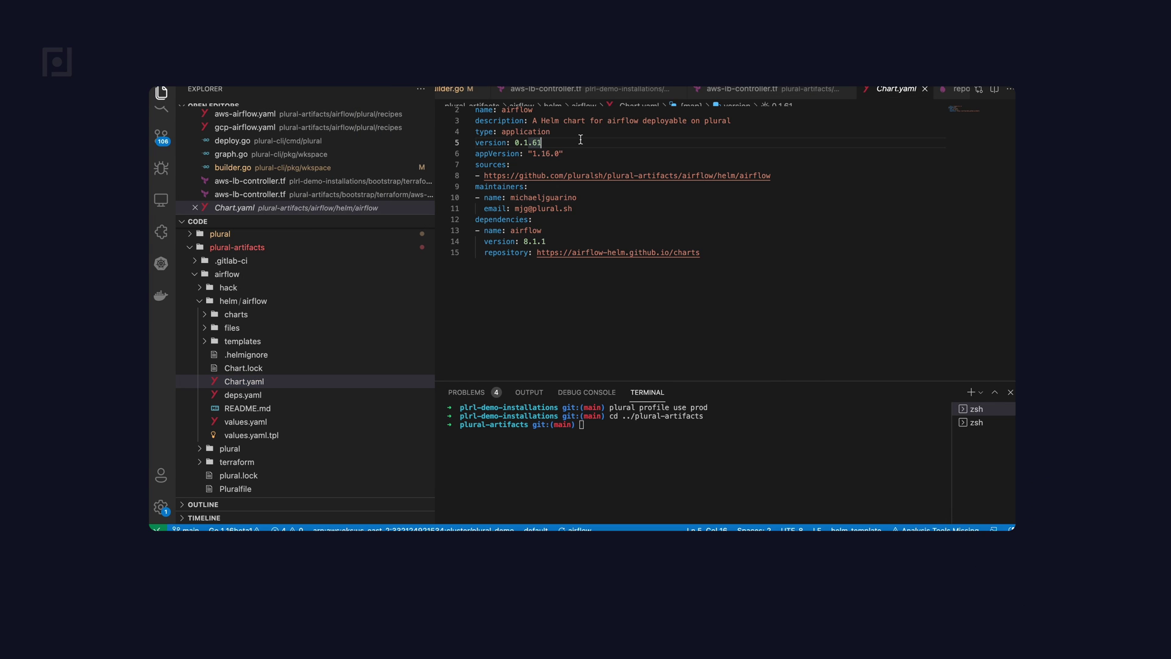
# - Change the Chart.yaml version to 0.1.62 and run 'make upload-airflow' in the terminal
pyautogui.press('BackSpace')
pyautogui.write('2')
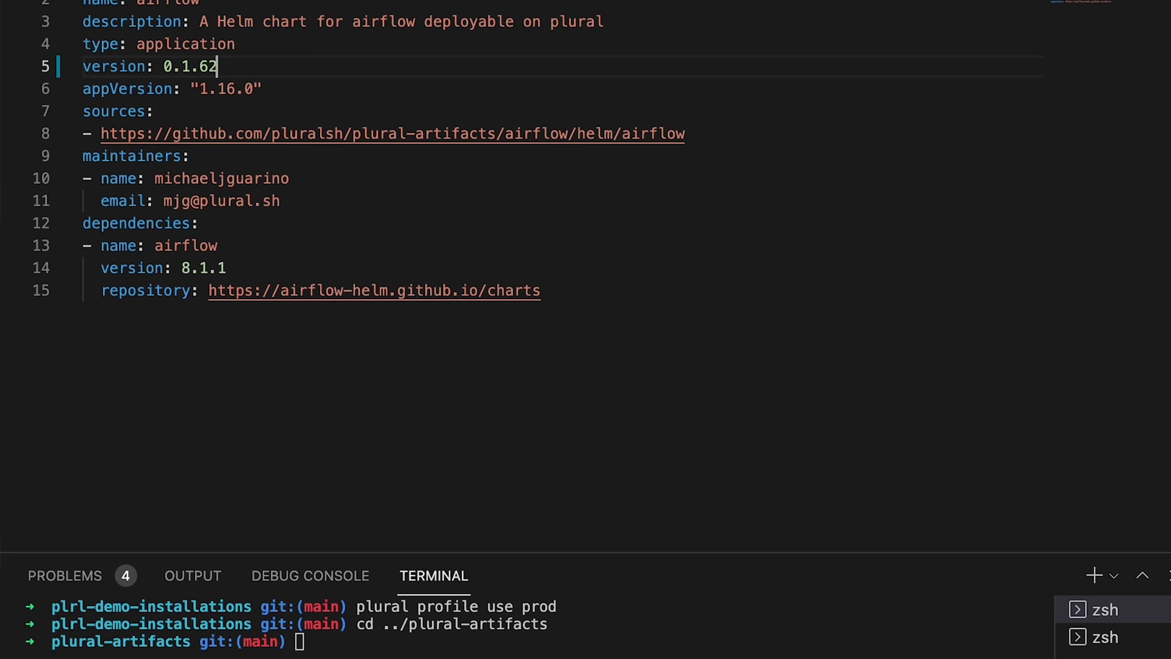
pyautogui.click(354, 653)
pyautogui.write('make upload-airflow')
pyautogui.press('Return')
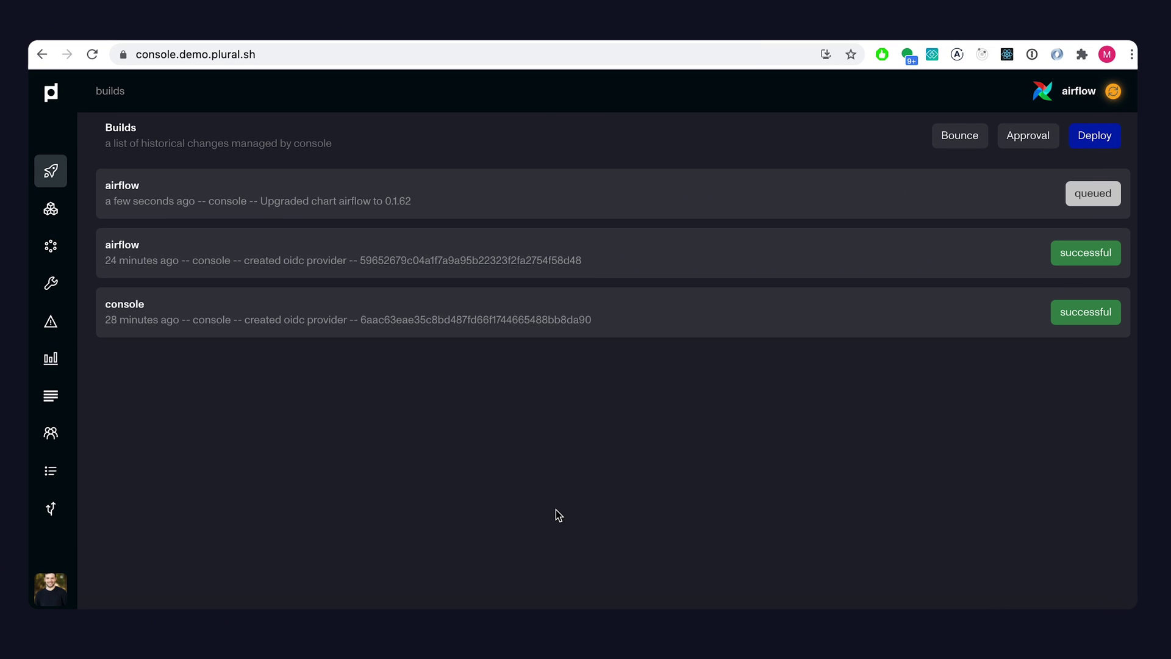
# - Follow the queued airflow upgrade build and allow the console access to the profile
pyautogui.click(474, 209)
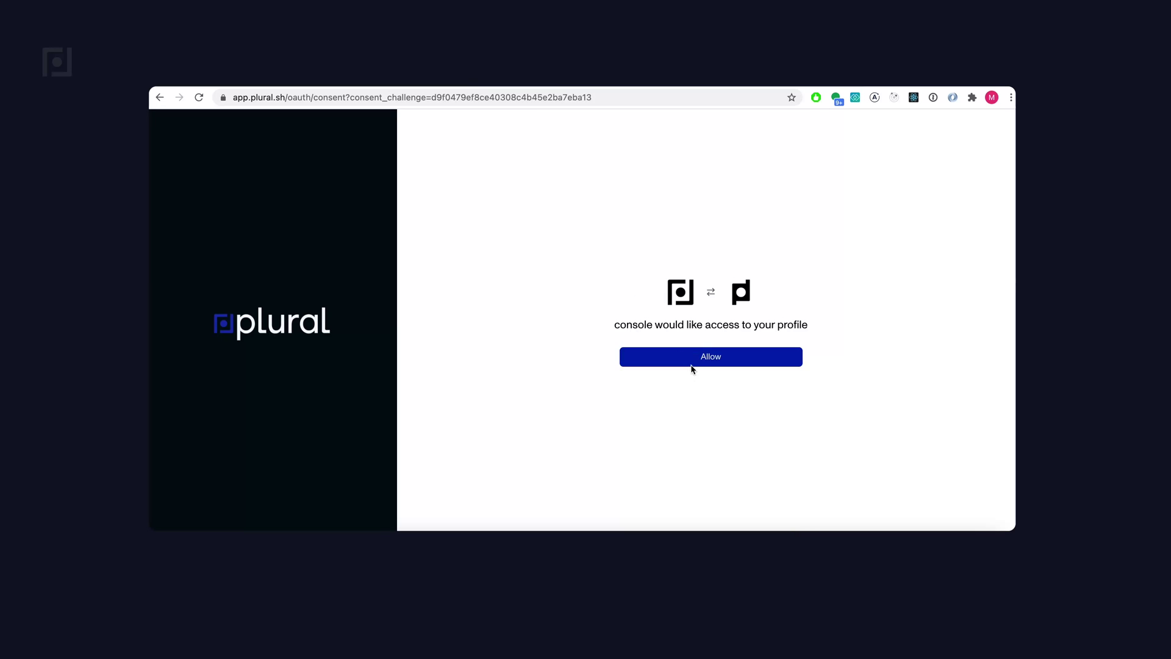
pyautogui.click(694, 359)
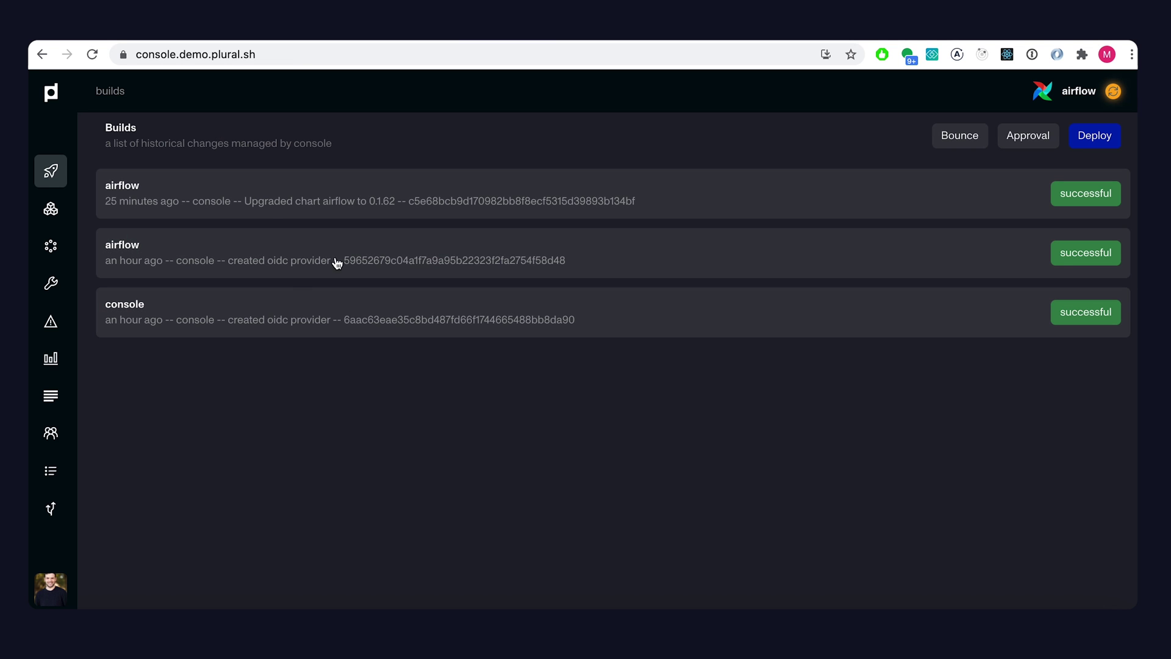
# - Read through the 0.1.62 upgrade build's helm changelog diff, then go to the airflow components list
pyautogui.click(353, 183)
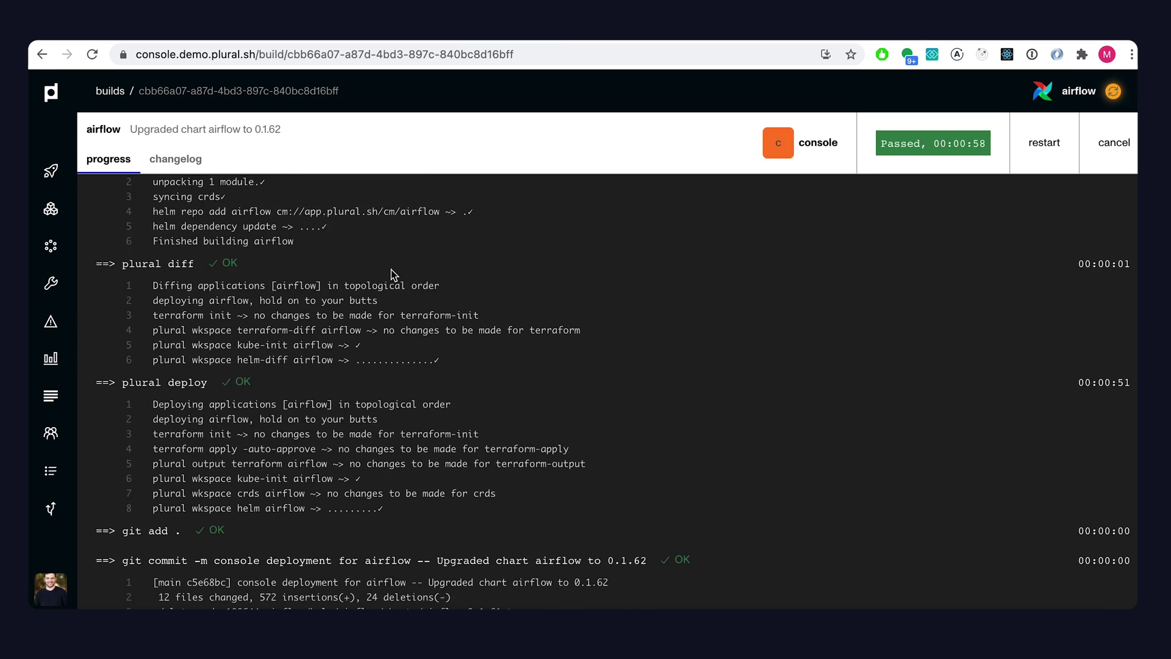
pyautogui.click(183, 157)
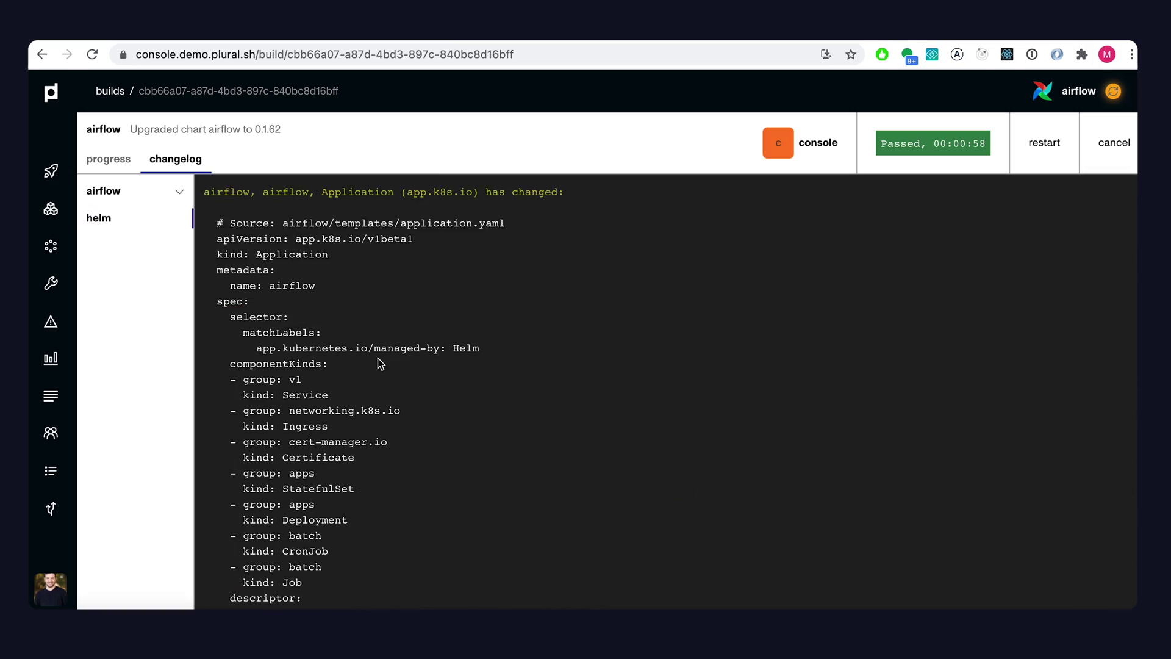
pyautogui.scroll(-20, 385, 359)
pyautogui.scroll(-20, 380, 362)
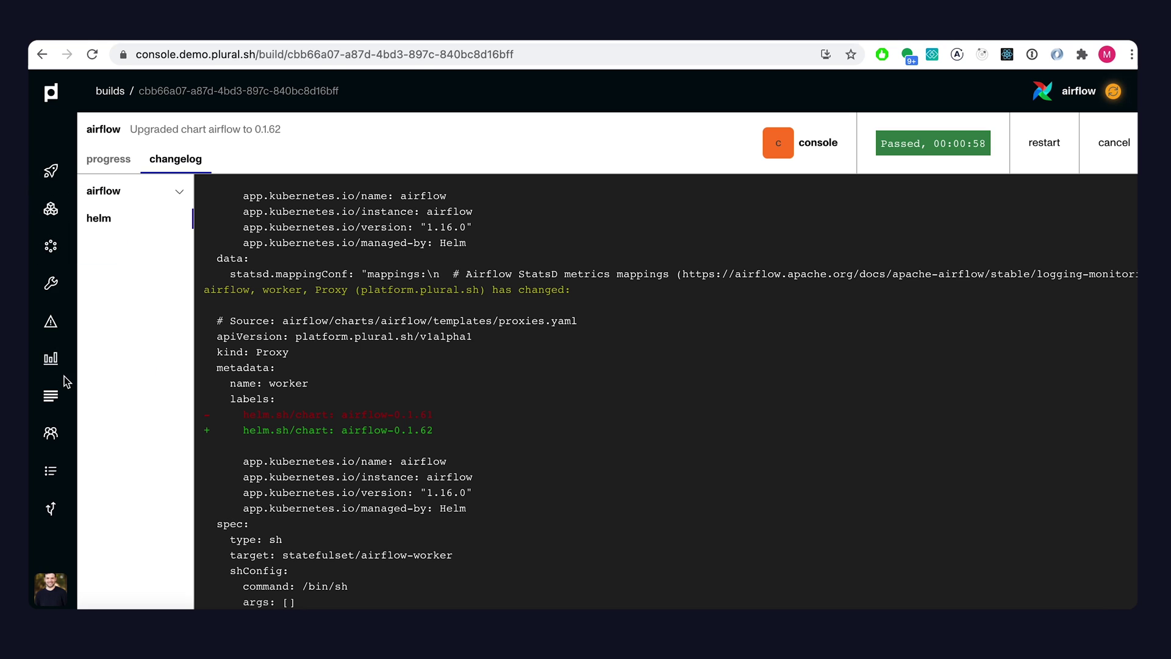
pyautogui.click(50, 209)
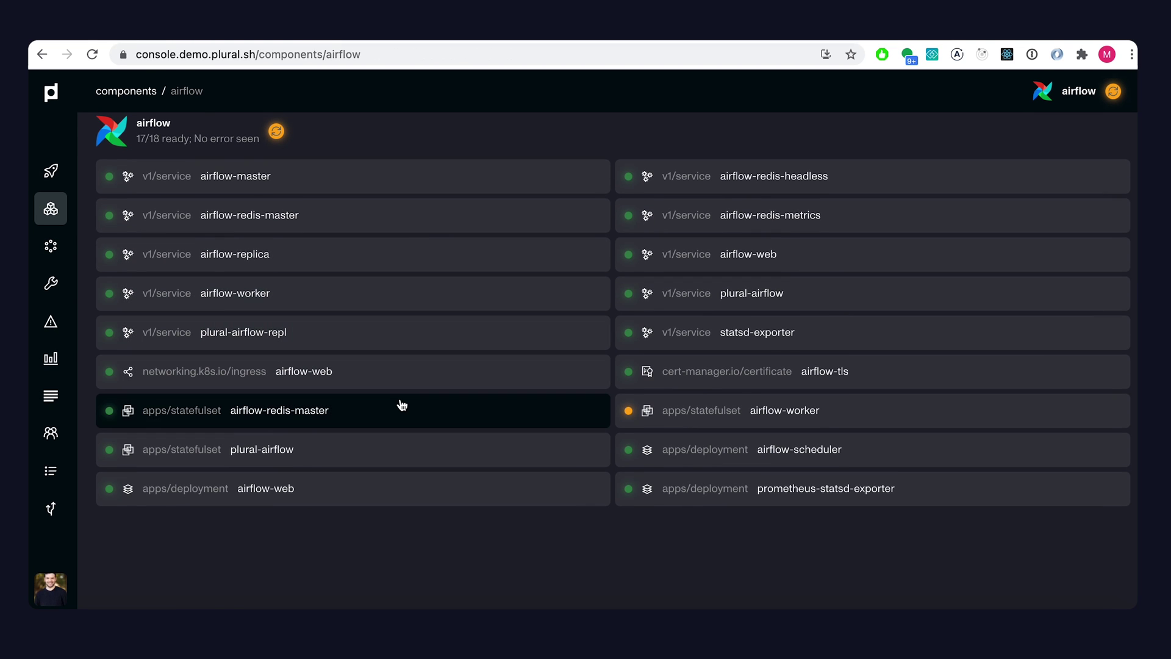
# - Inspect the plural-airflow statefulset details and its pods
pyautogui.click(404, 453)
pyautogui.scroll(-3, 353, 409)
pyautogui.scroll(3, 356, 409)
pyautogui.scroll(-3, 353, 408)
# - Scroll through the airflow cluster monitoring dashboard's scheduler heartbeat, Dagbag and DAG charts
pyautogui.click(52, 358)
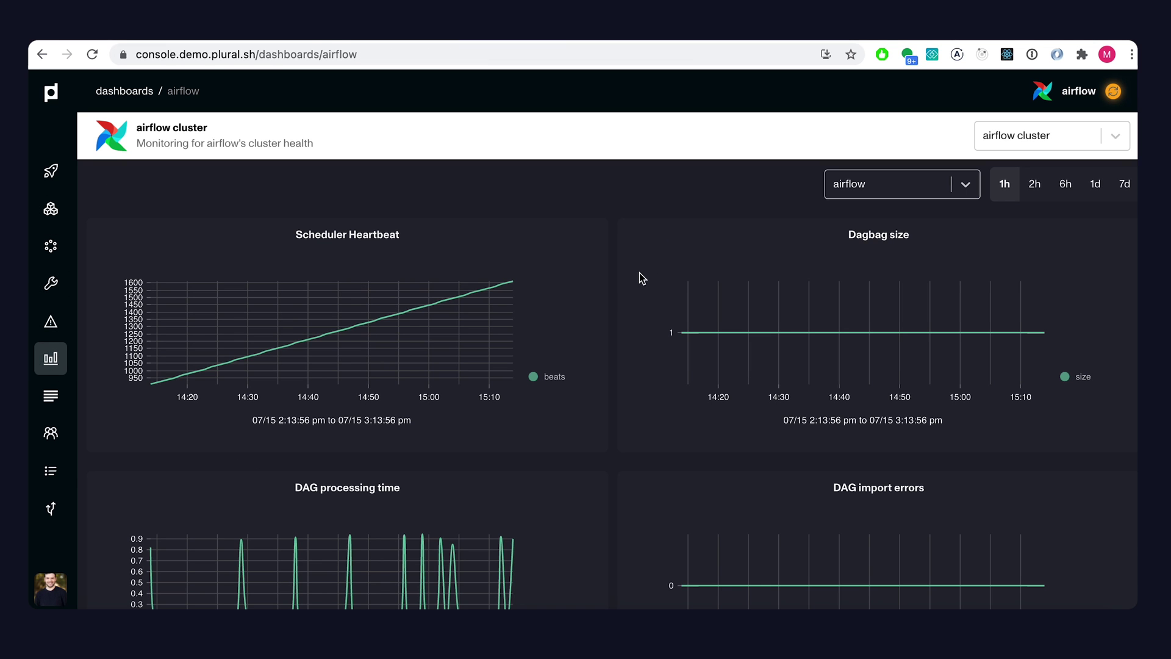
pyautogui.scroll(-1, 634, 286)
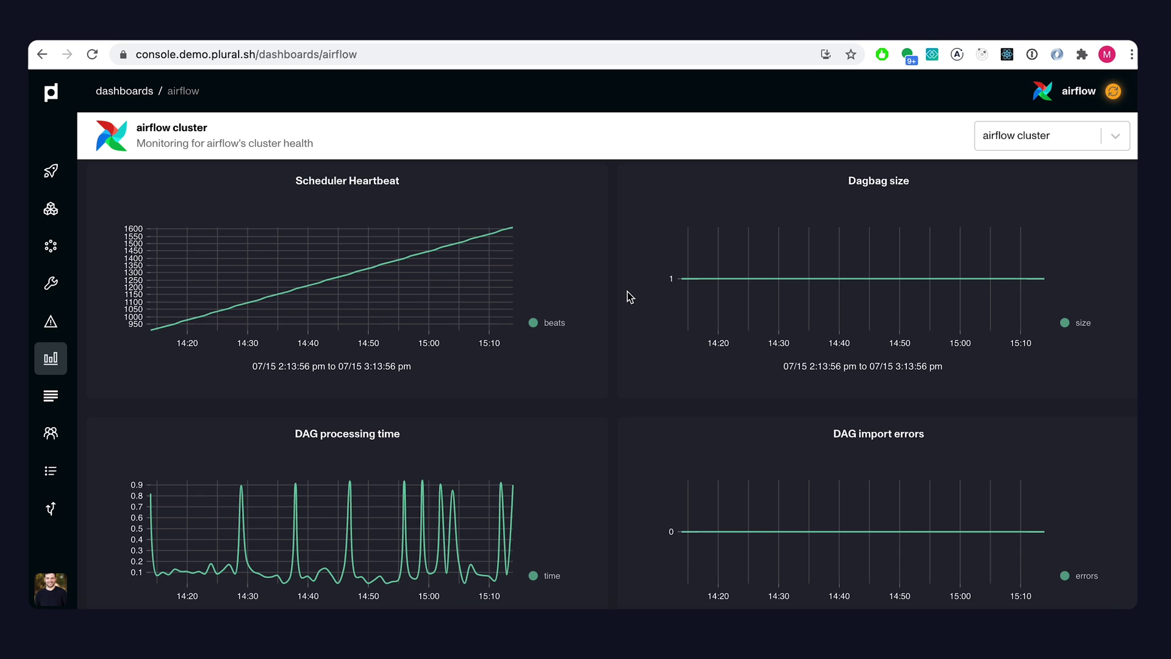
pyautogui.scroll(-1, 614, 292)
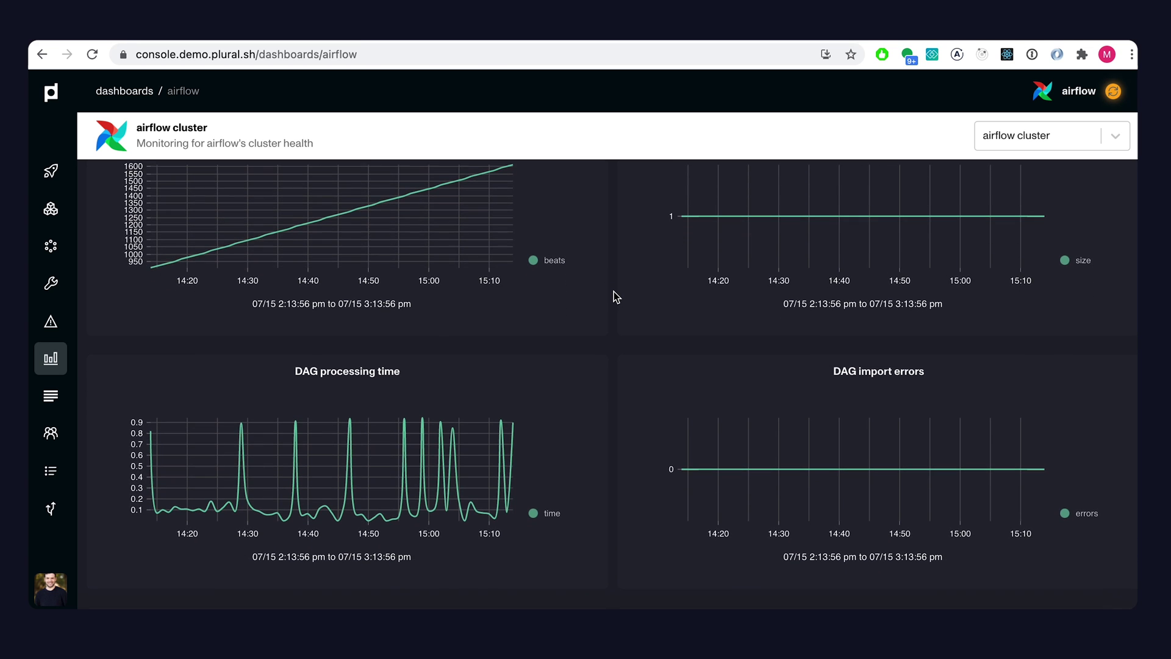
pyautogui.scroll(2, 613, 297)
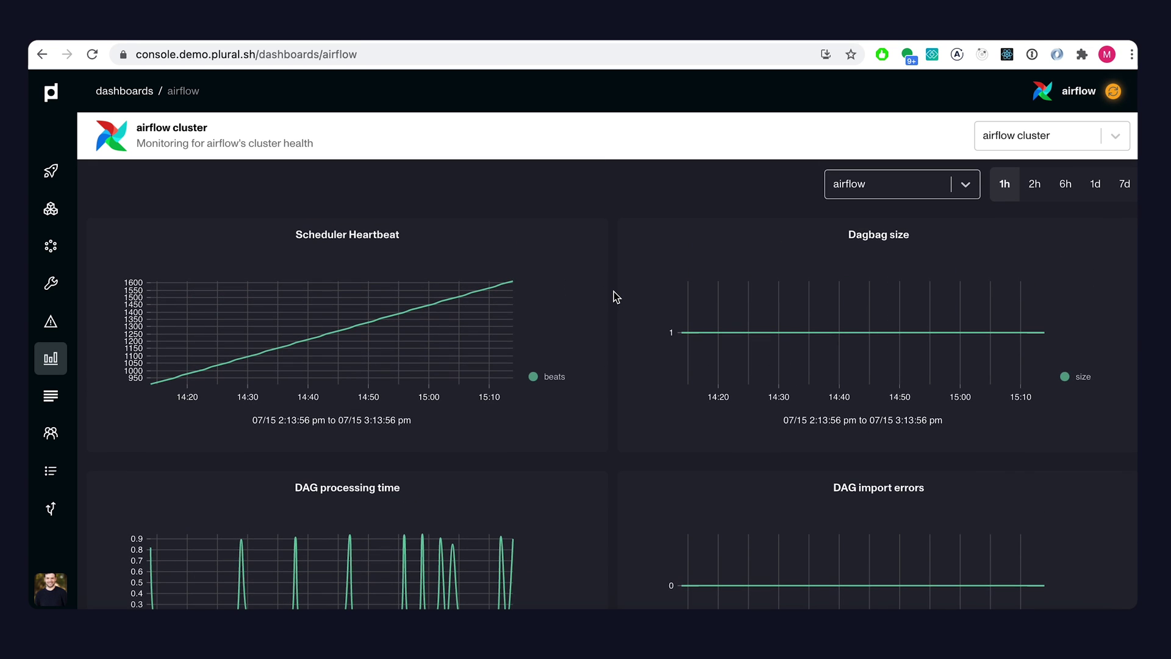
pyautogui.moveTo(443, 299)
pyautogui.scroll(-2, 397, 377)
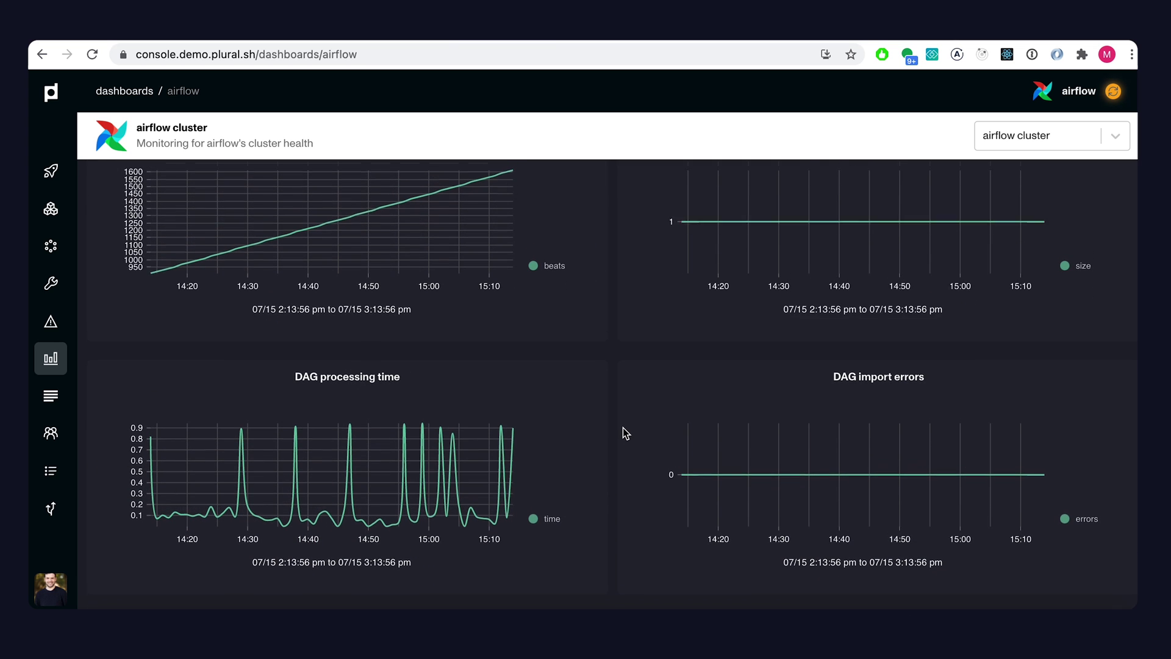
# - Scroll through the airflow log streams
pyautogui.click(72, 395)
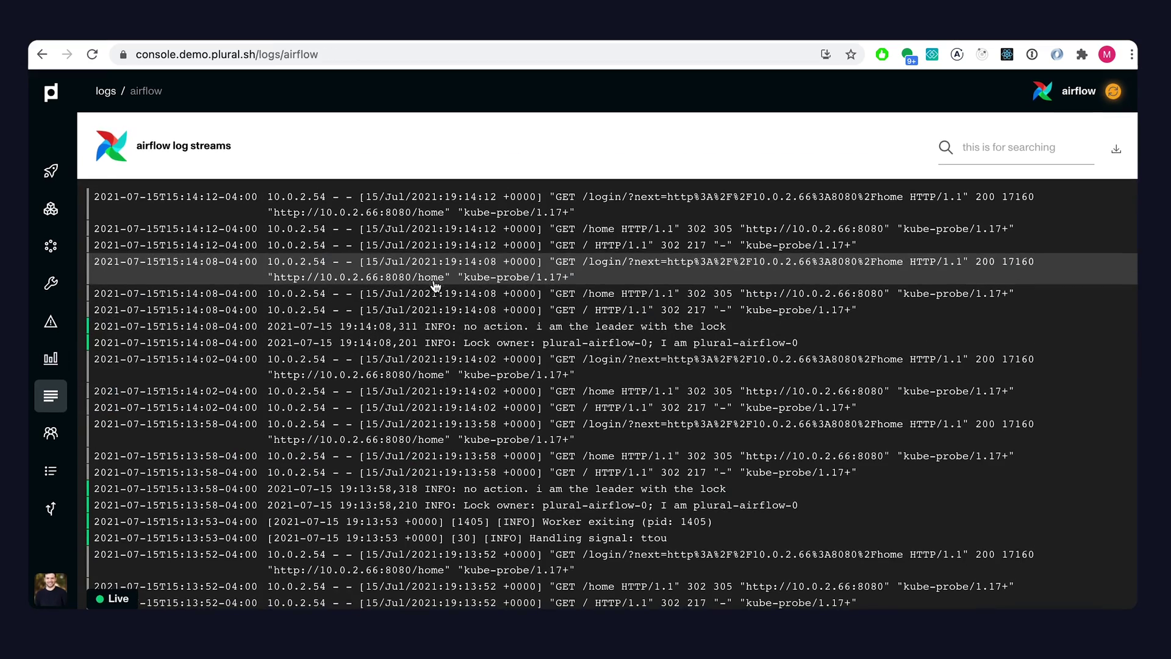
pyautogui.scroll(-5, 415, 341)
pyautogui.scroll(-10, 414, 340)
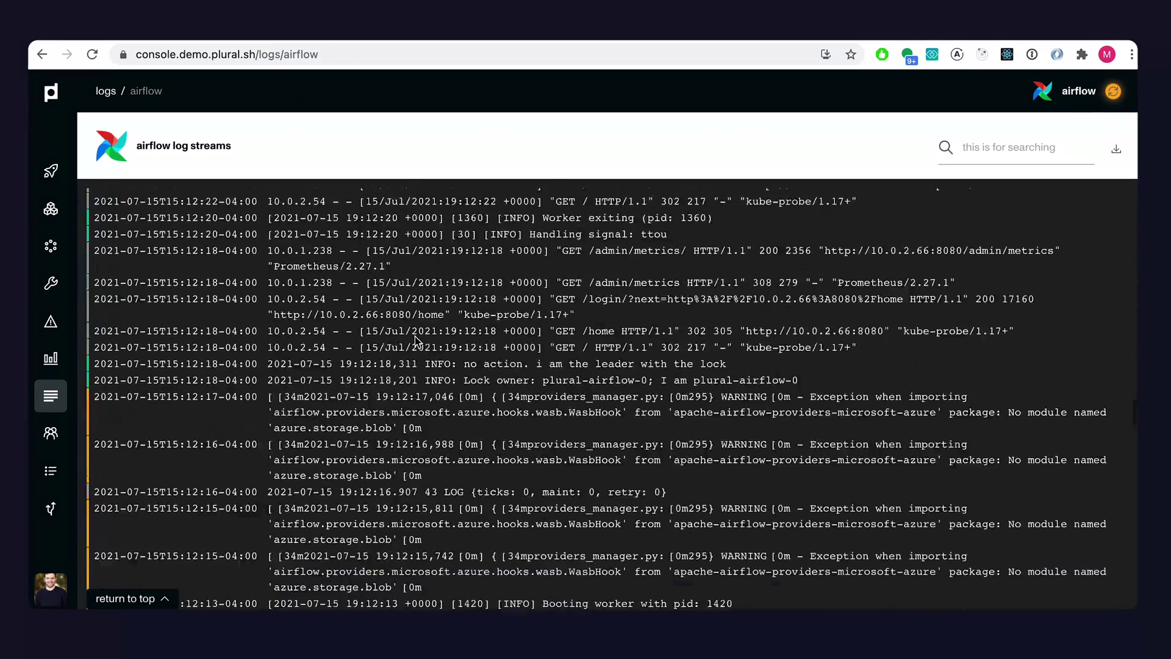
# - View the plural-airflow statefulset's logs from the components list
pyautogui.click(52, 209)
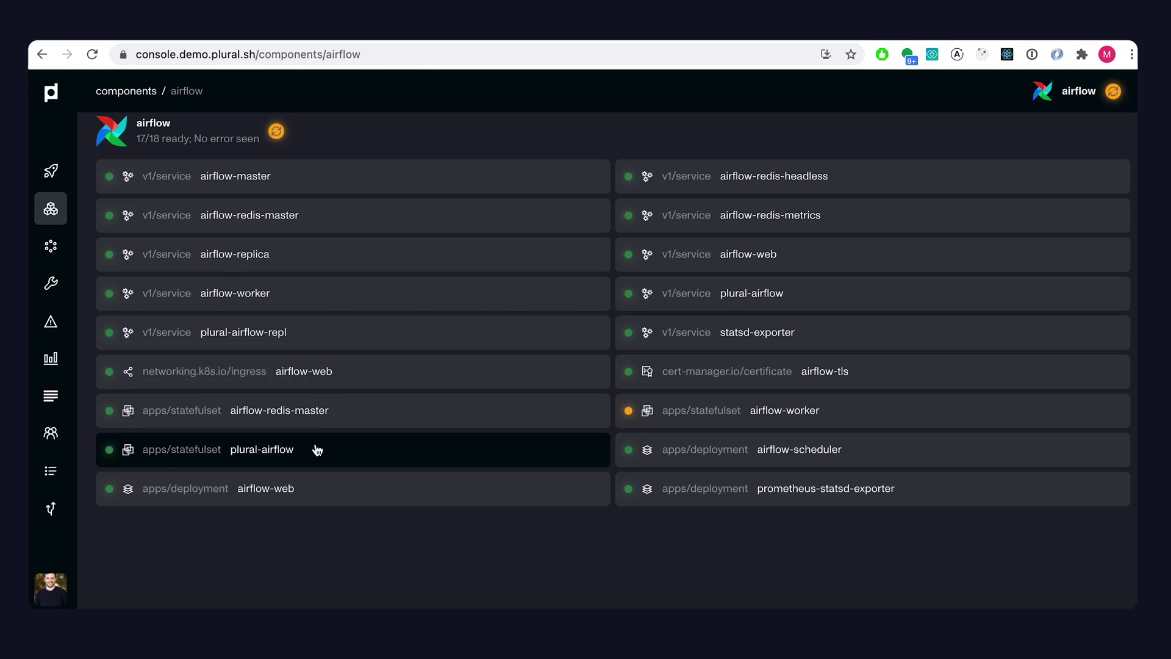
pyautogui.click(313, 450)
pyautogui.scroll(-3, 330, 412)
pyautogui.click(236, 413)
pyautogui.scroll(-15, 418, 407)
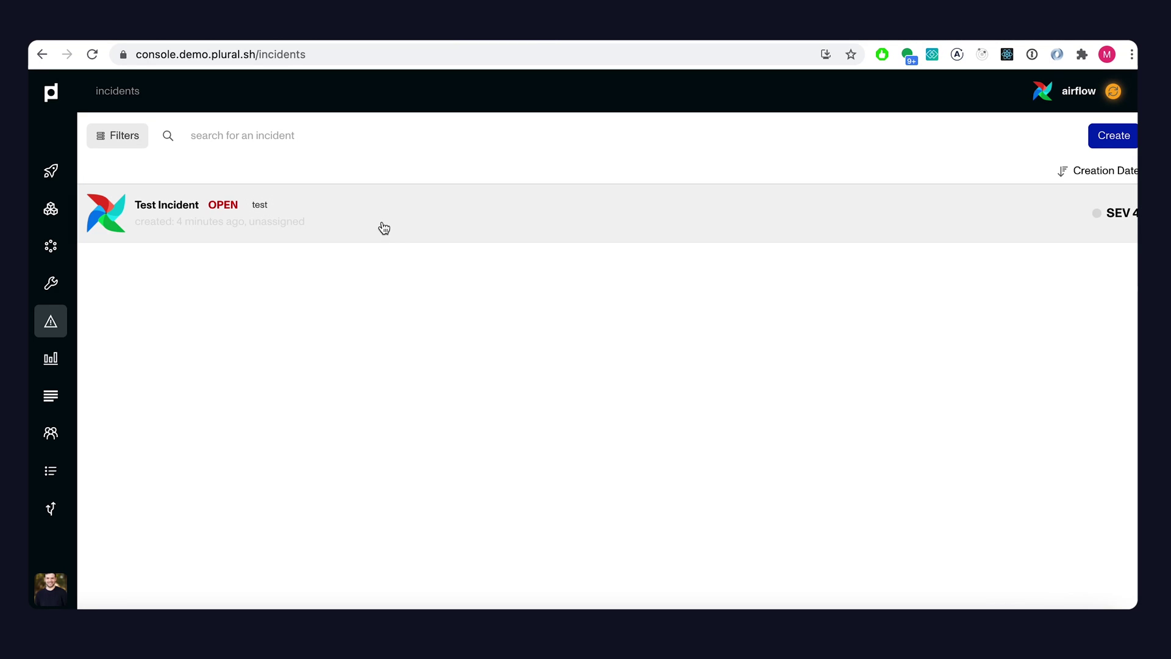
# - Start a Zoom meeting from the Test Incident and dismiss the meeting details
pyautogui.click(415, 224)
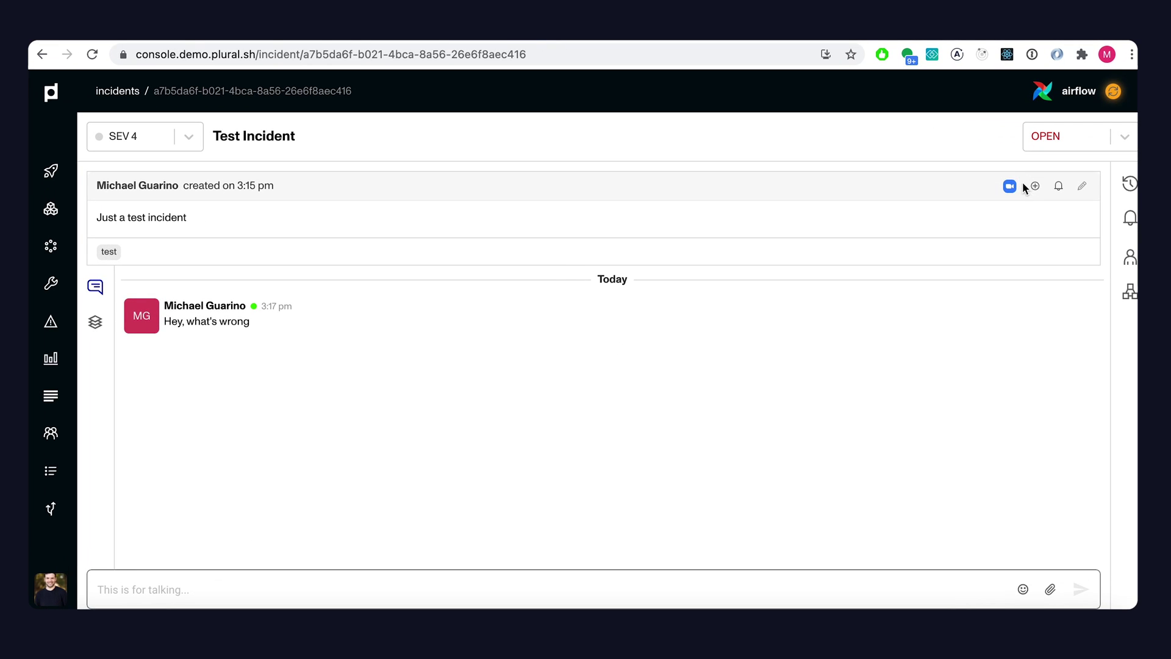
pyautogui.click(1010, 186)
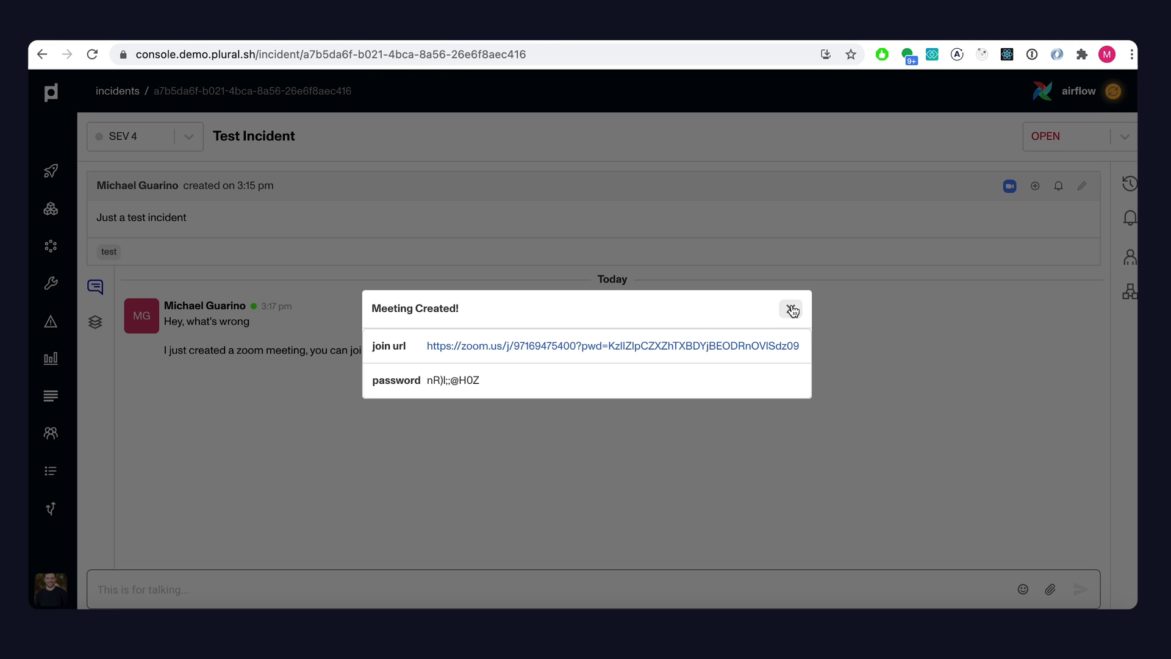
pyautogui.click(793, 311)
# - Drag a desktop screenshot into the Test Incident chat as an attachment
pyautogui.click(72, 634)
pyautogui.press('super+a')
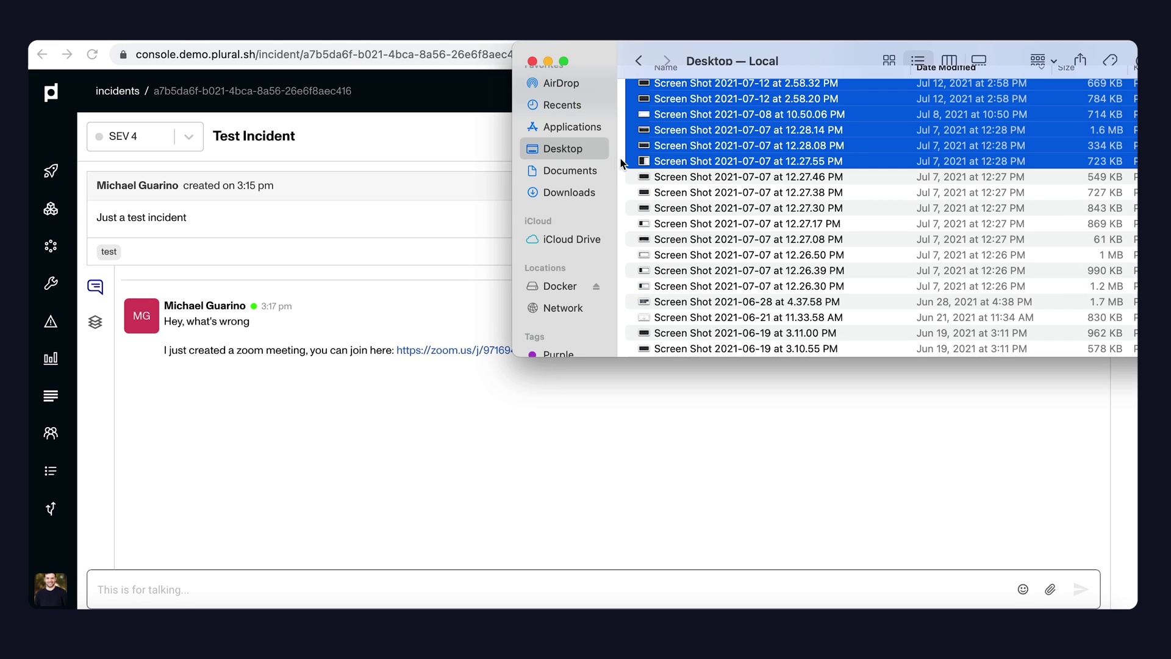
pyautogui.moveTo(717, 92); pyautogui.dragTo(431, 373)
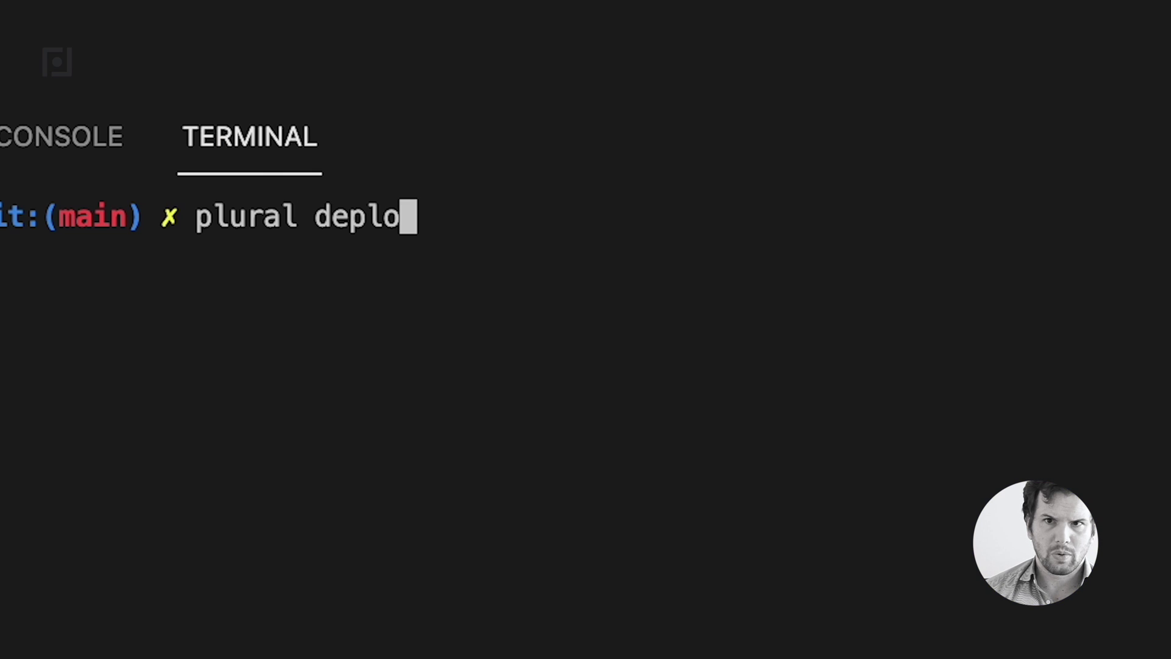
# - Confirm the Plural deployment with 'y', view the airflow build's live logs, and attach a screenshot to the incident chat
pyautogui.write('y')
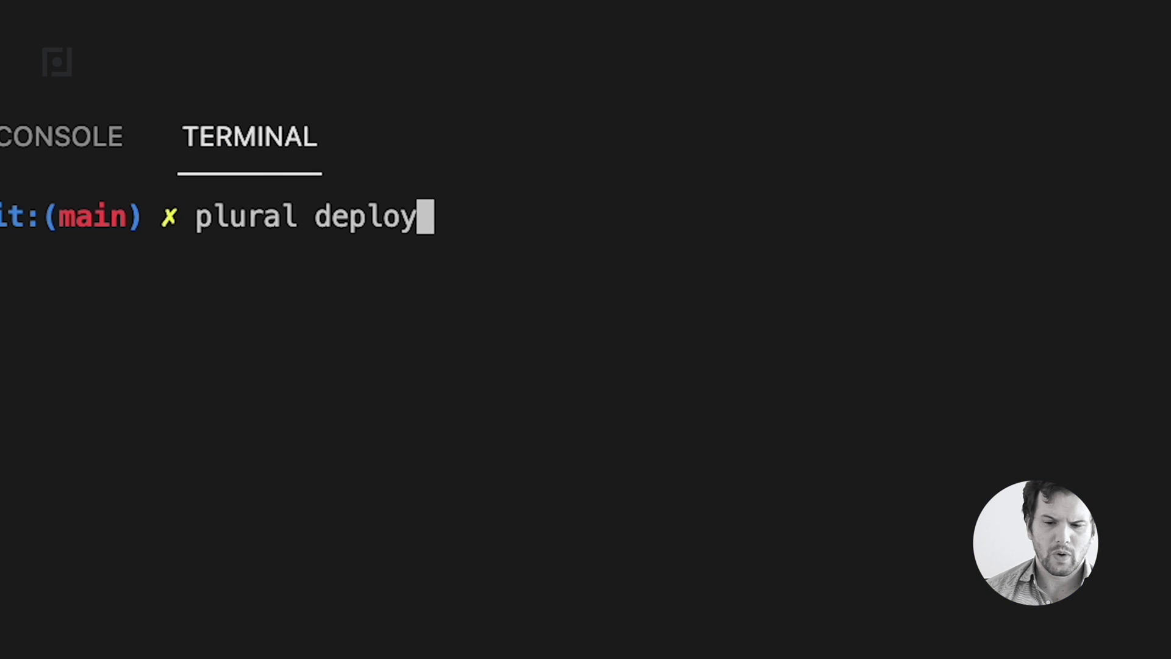
pyautogui.press('Return')
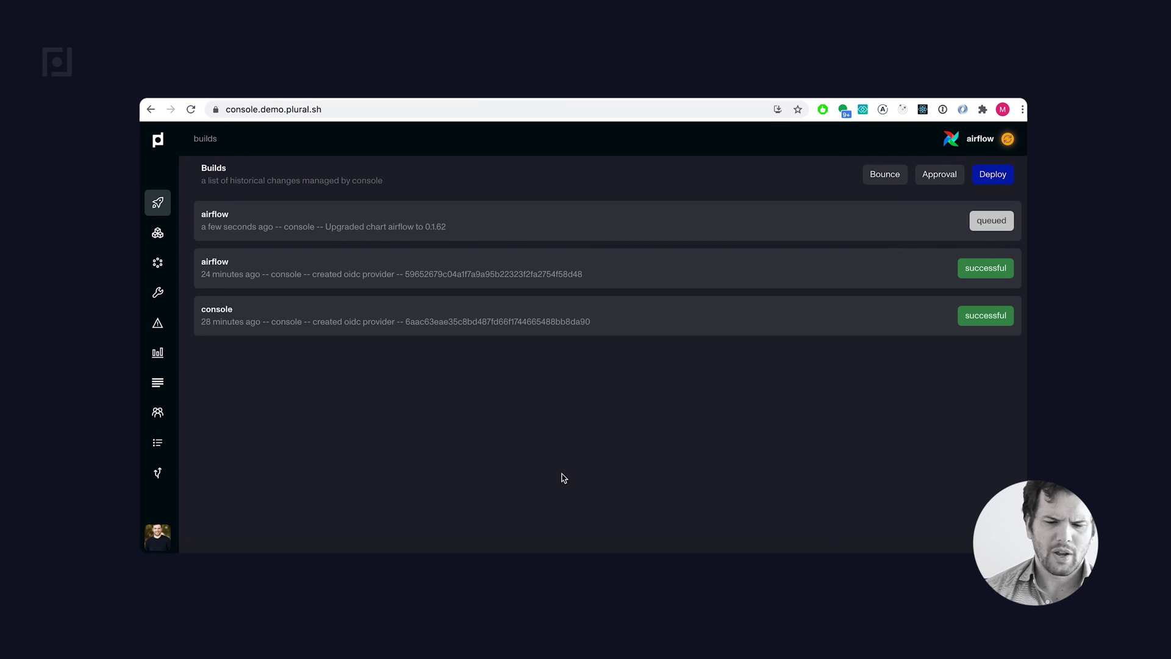
pyautogui.click(496, 232)
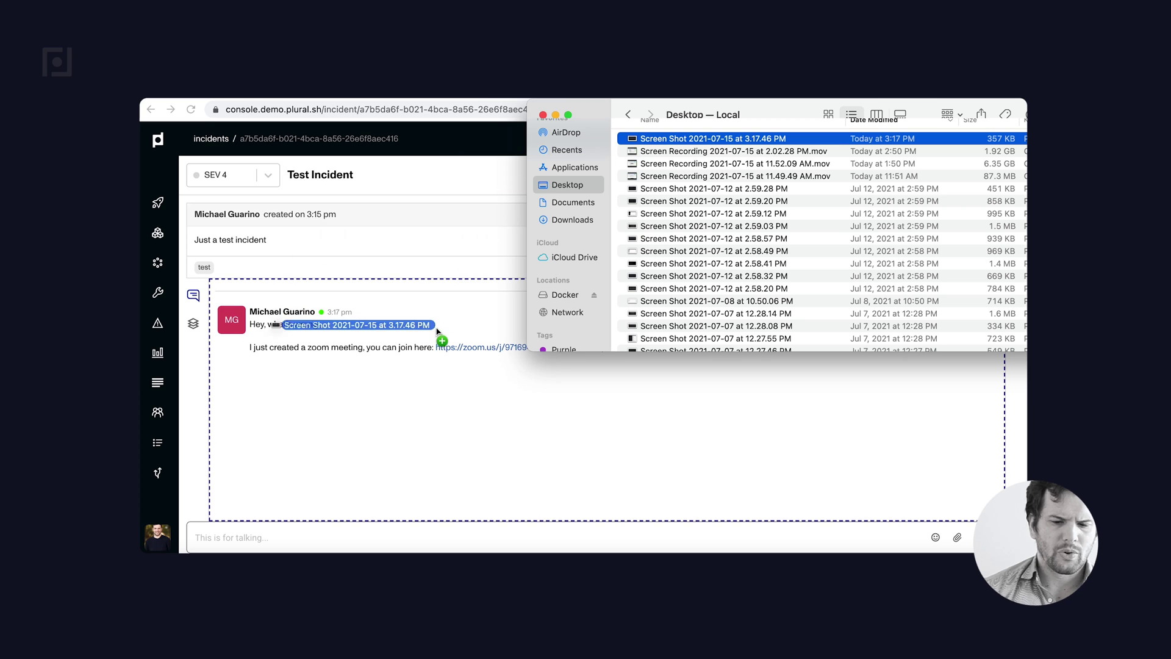
pyautogui.moveTo(440, 335); pyautogui.dragTo(494, 401)
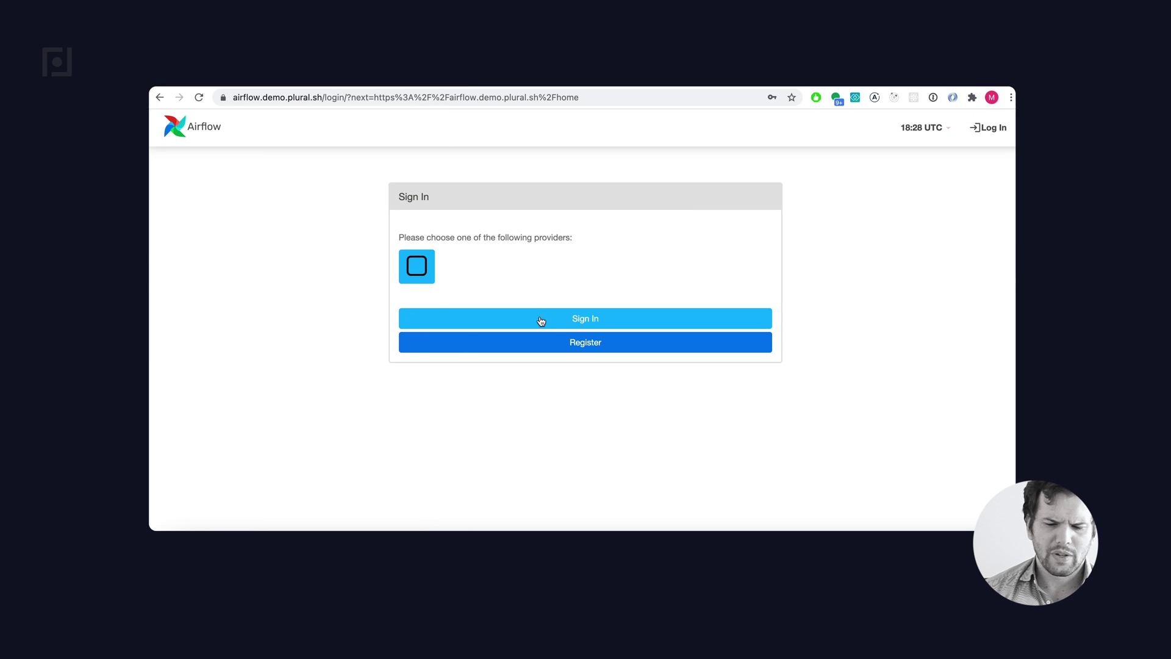
# - Sign in to Airflow through Plural and approve access to reach the DAGs home
pyautogui.click(541, 321)
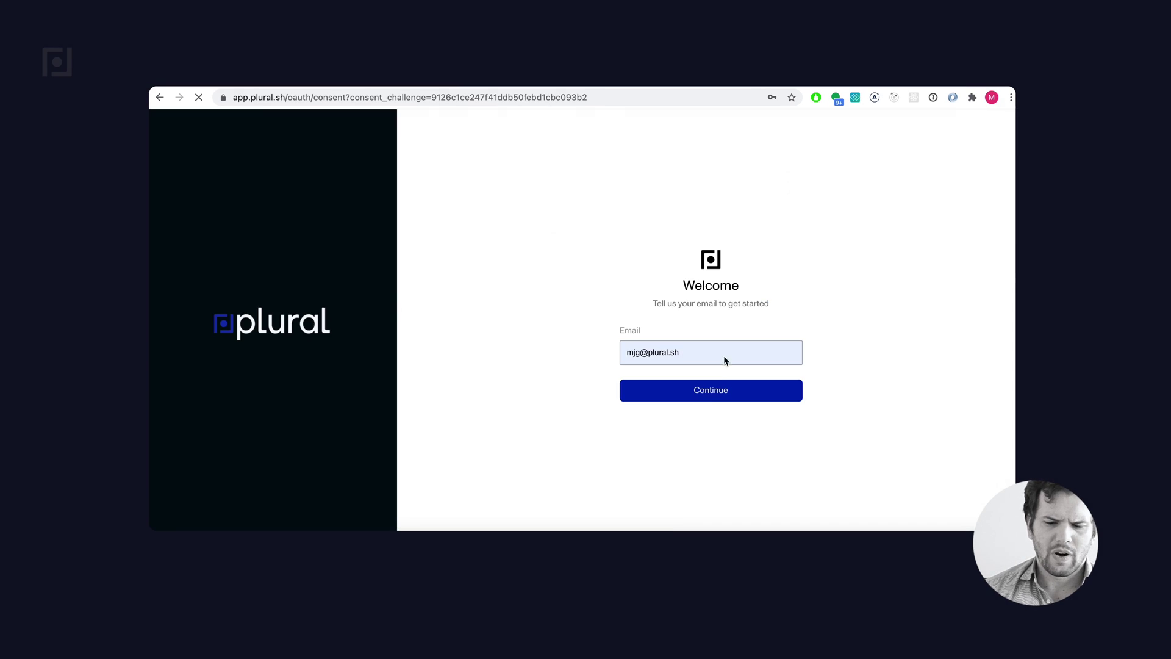
pyautogui.click(708, 391)
pyautogui.click(708, 355)
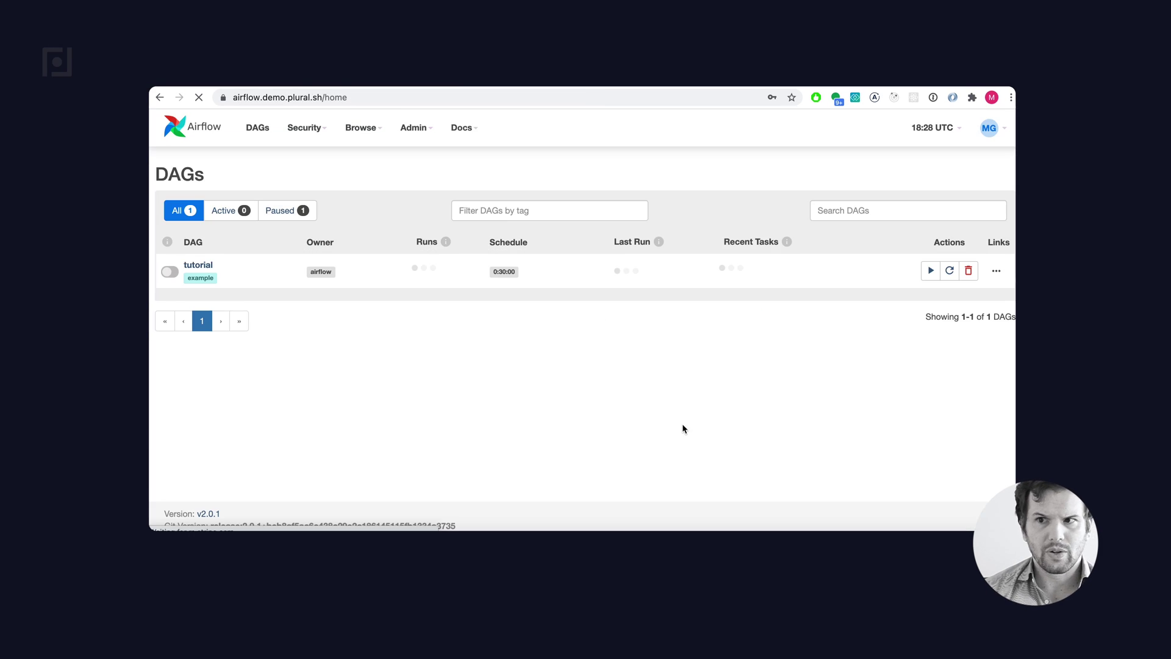